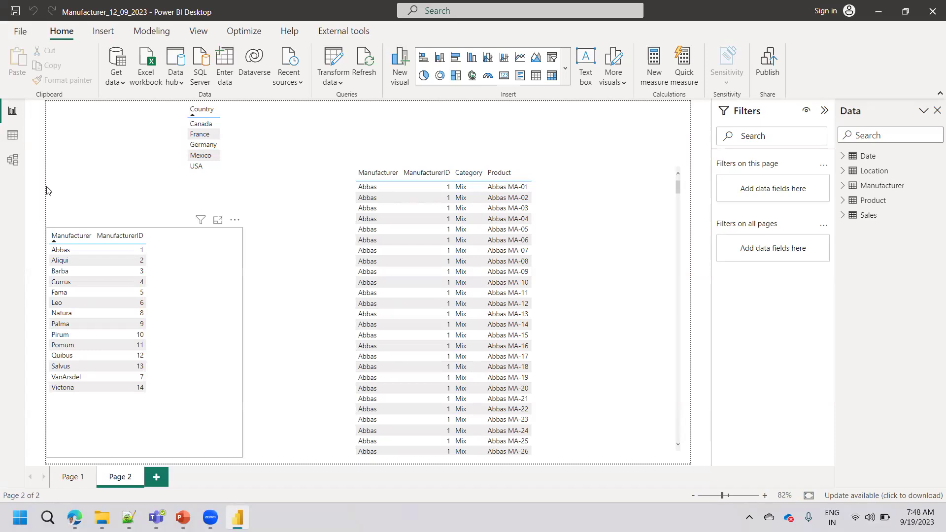
Show the data model diagram and collapse the Properties and Data panes to make room for the tables.
left_click(12, 160)
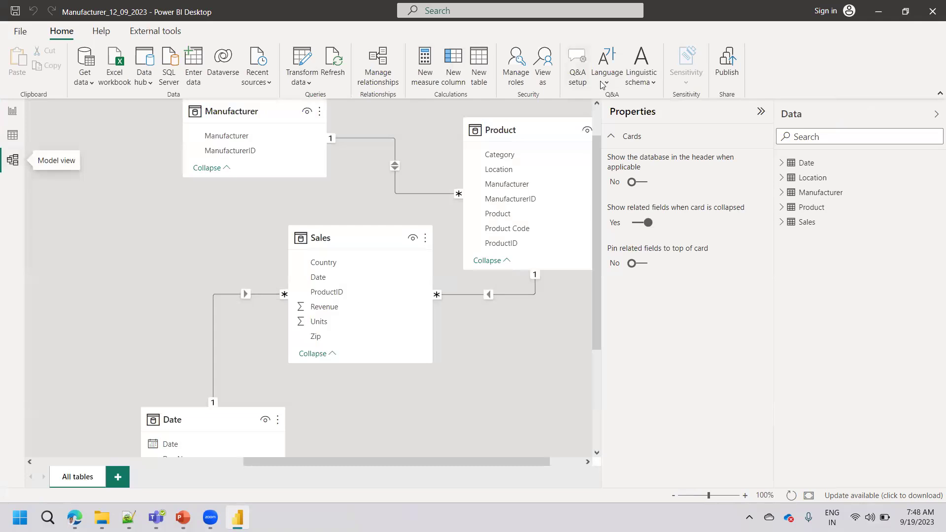
left_click(759, 112)
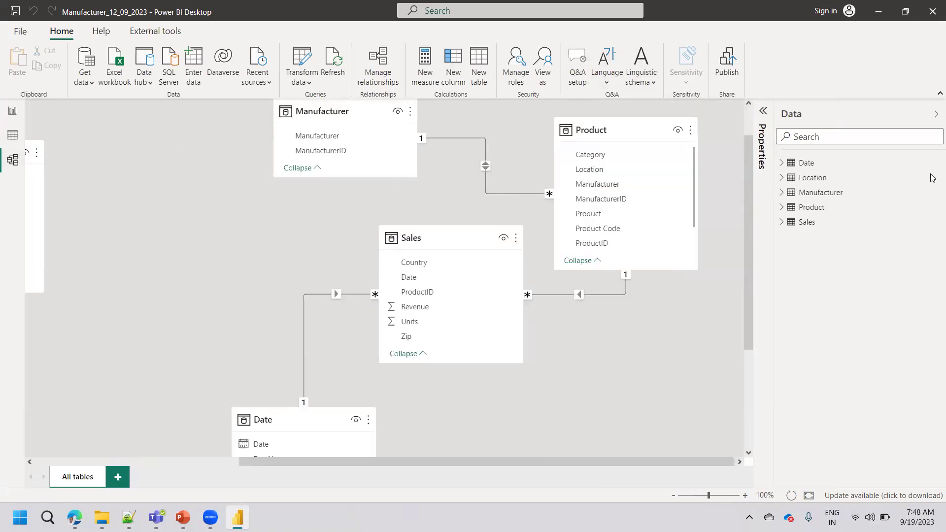
left_click(936, 115)
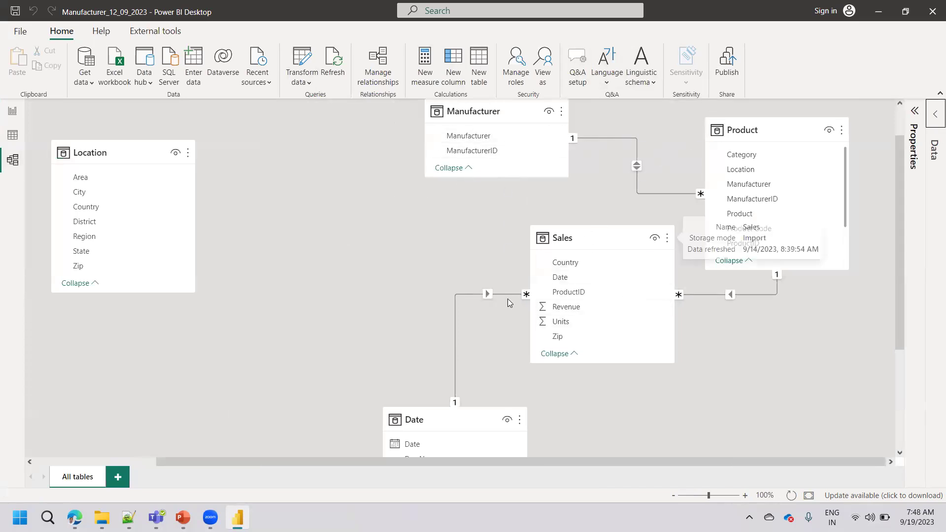
left_click(454, 398)
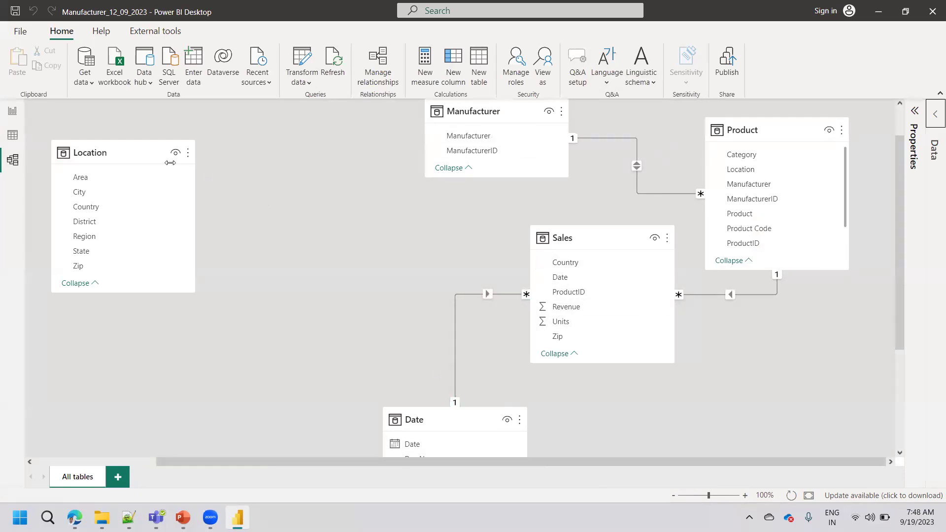
Try to create a relationship between the Zip column of Location and the Zip column of Sales.
mouse_move(133, 154)
left_click_drag(96, 272, 573, 340)
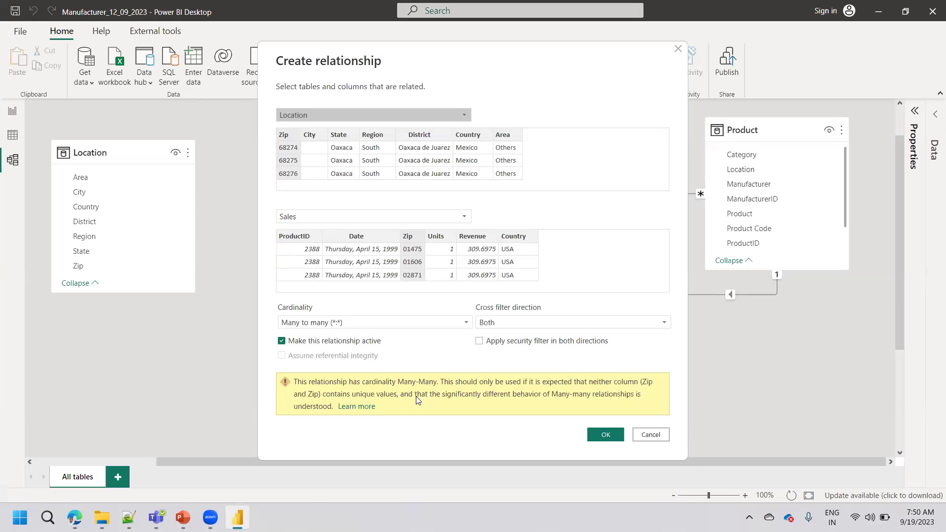
left_click(651, 435)
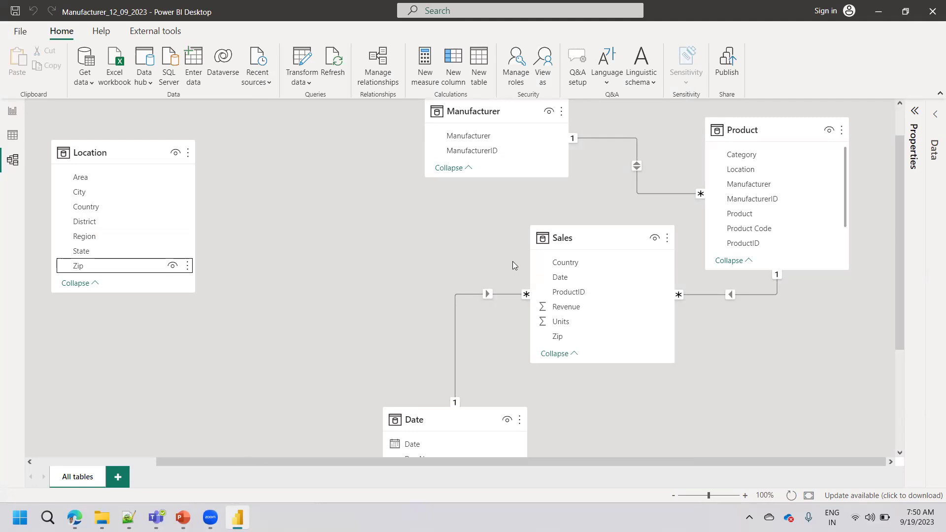
Add a new report page and place a table visual of the Location table's Country field near its middle.
left_click(8, 113)
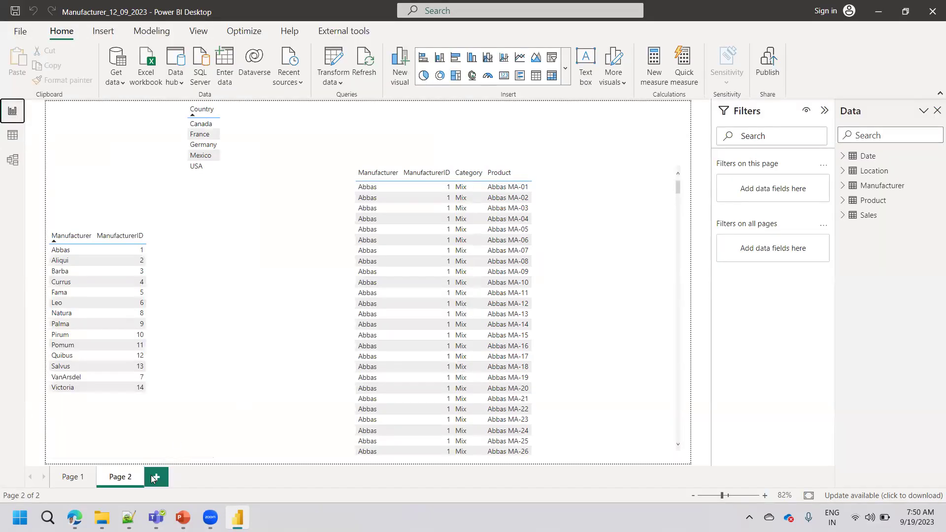
left_click(154, 478)
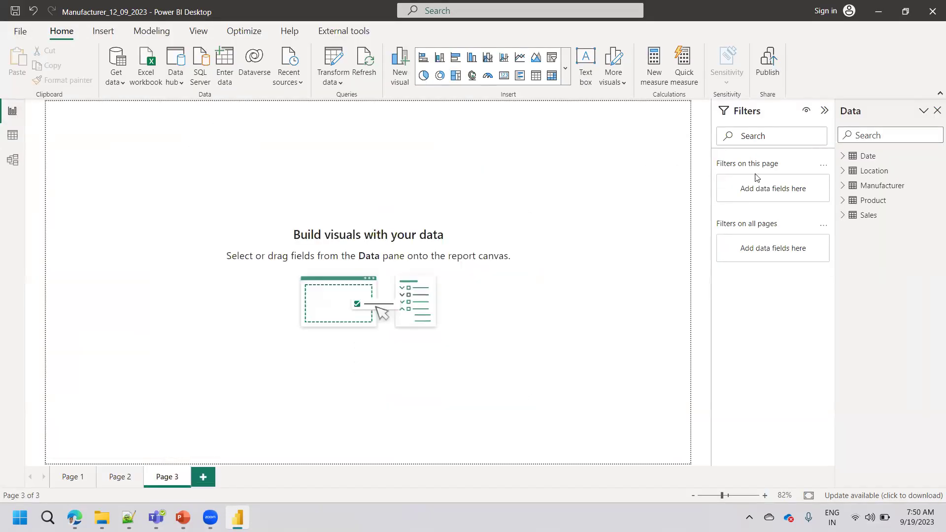
left_click(851, 171)
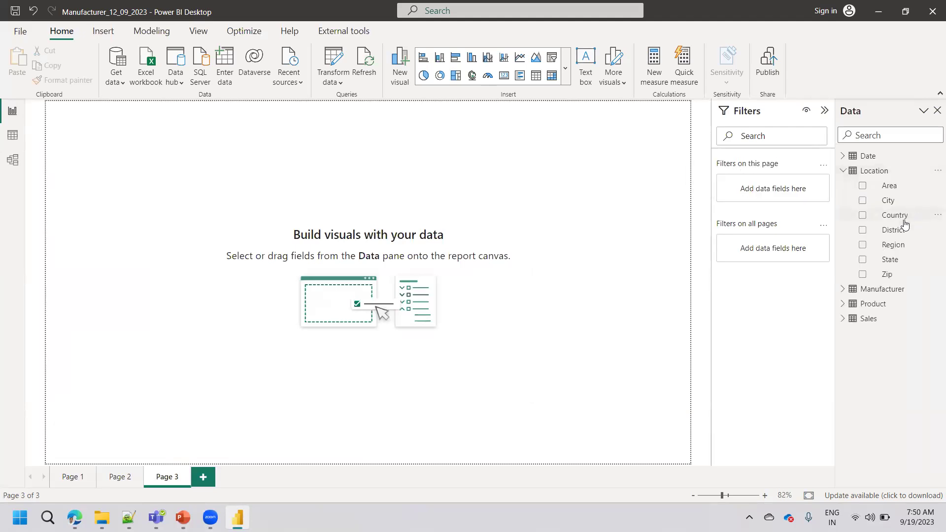
left_click(863, 215)
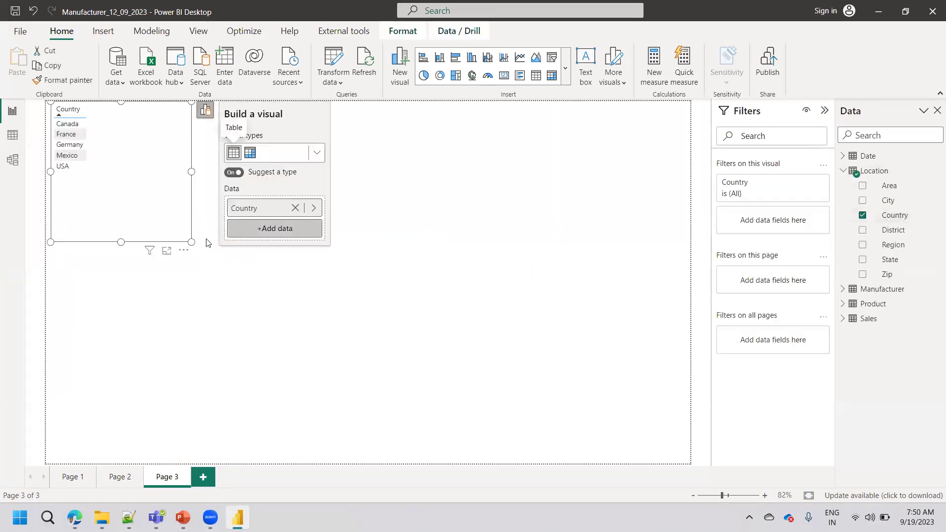
left_click_drag(249, 287, 250, 287)
left_click_drag(165, 204, 255, 291)
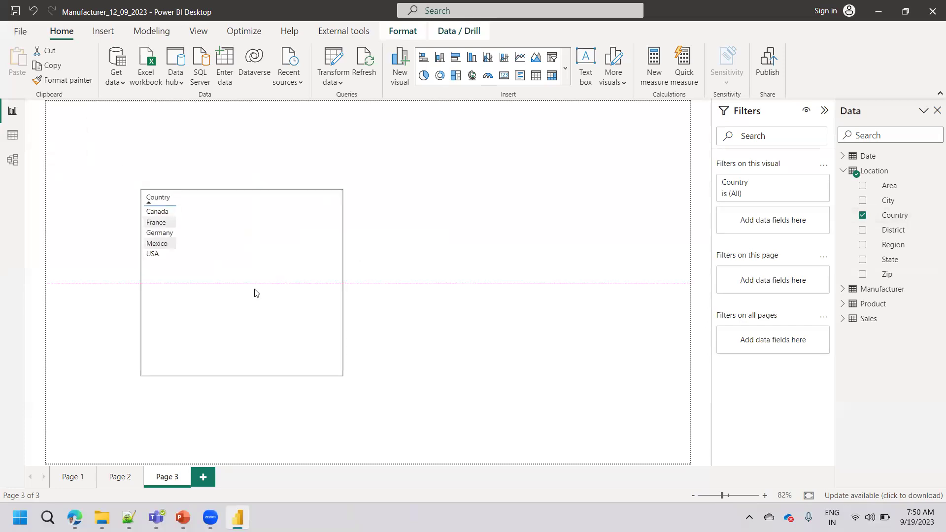
Add Revenue from the Sales table to the Country visual and enlarge it across the lower part of the page.
left_click(357, 198)
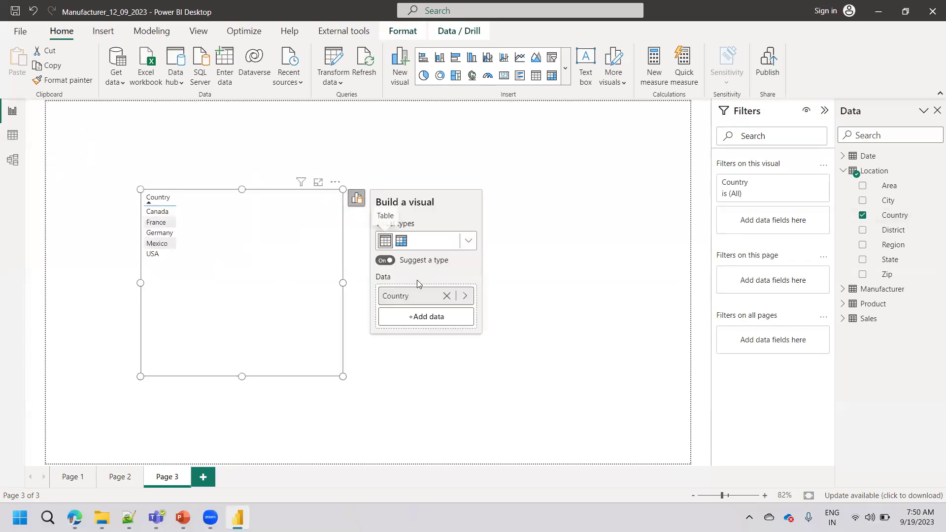
left_click(414, 318)
left_click(493, 288)
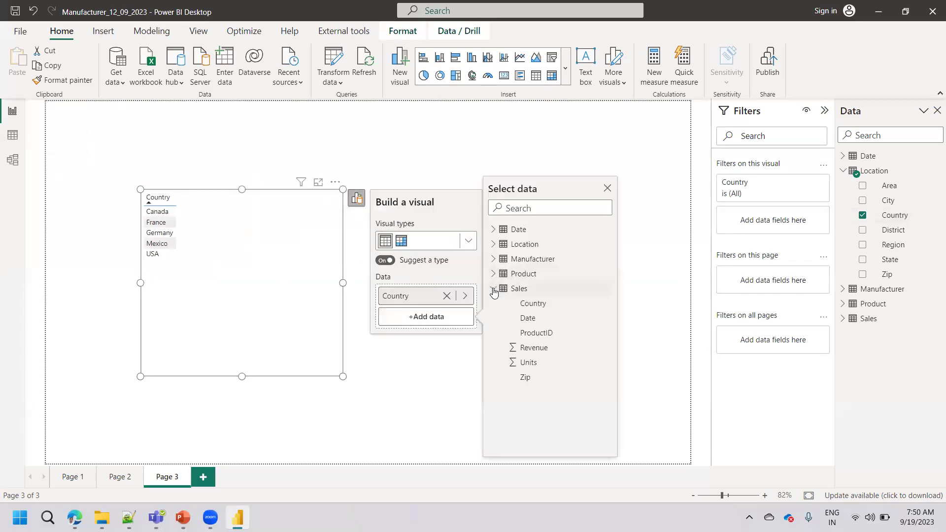
left_click(529, 348)
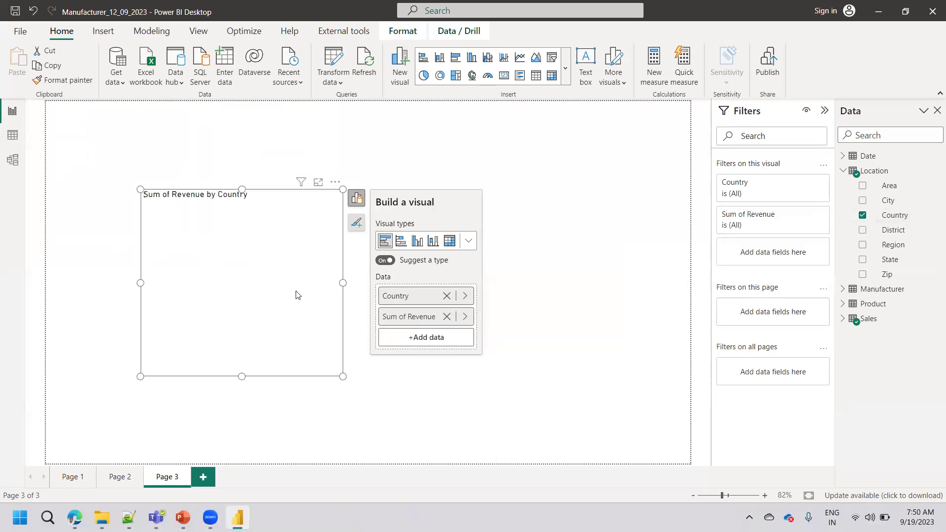
left_click_drag(343, 377, 504, 463)
left_click_drag(442, 448, 387, 435)
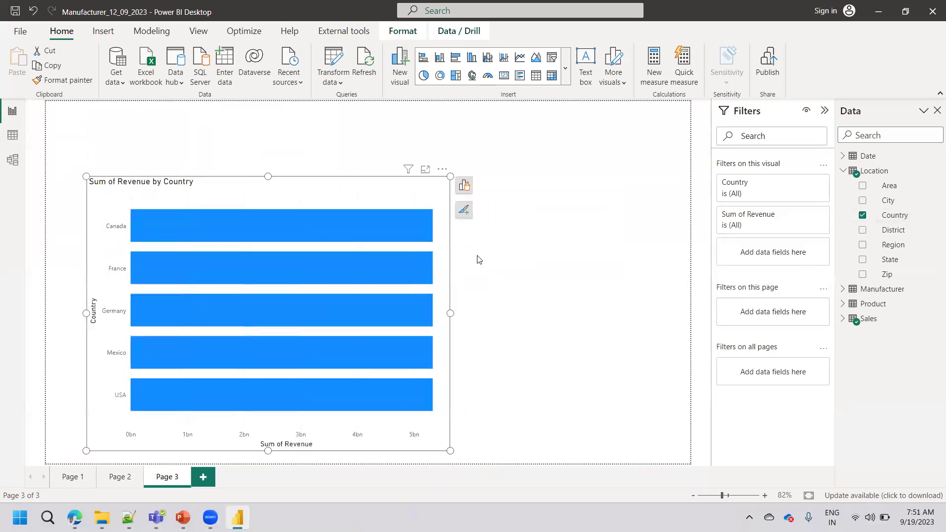
Turn on data labels for the revenue by country chart and move it to the page's left edge.
left_click(464, 188)
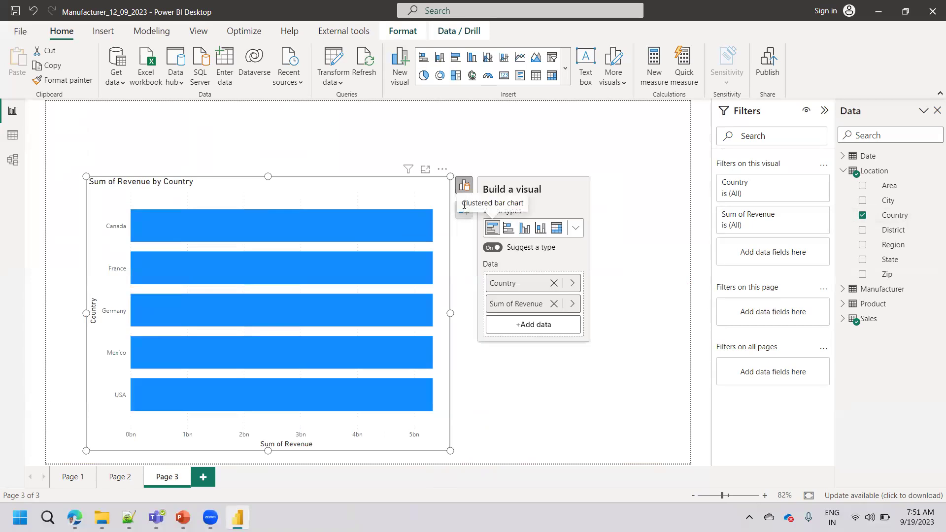
left_click(464, 209)
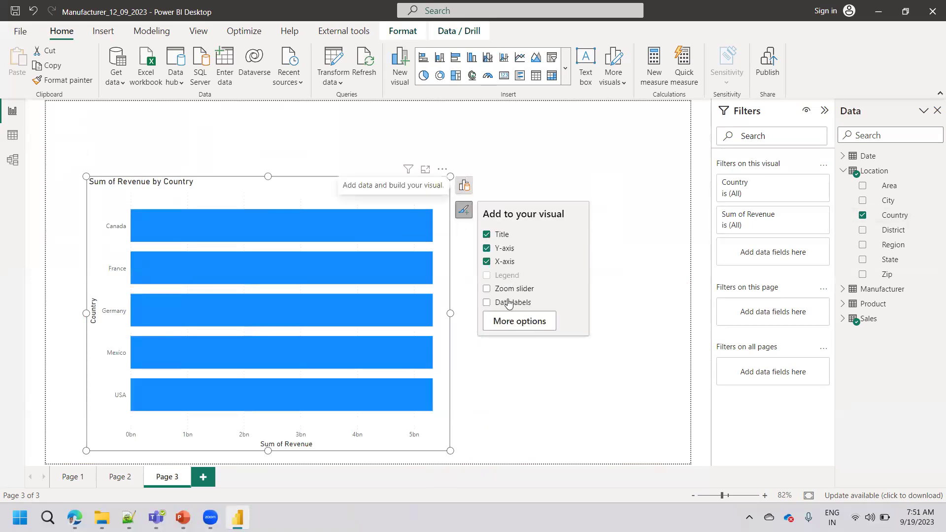
left_click(506, 302)
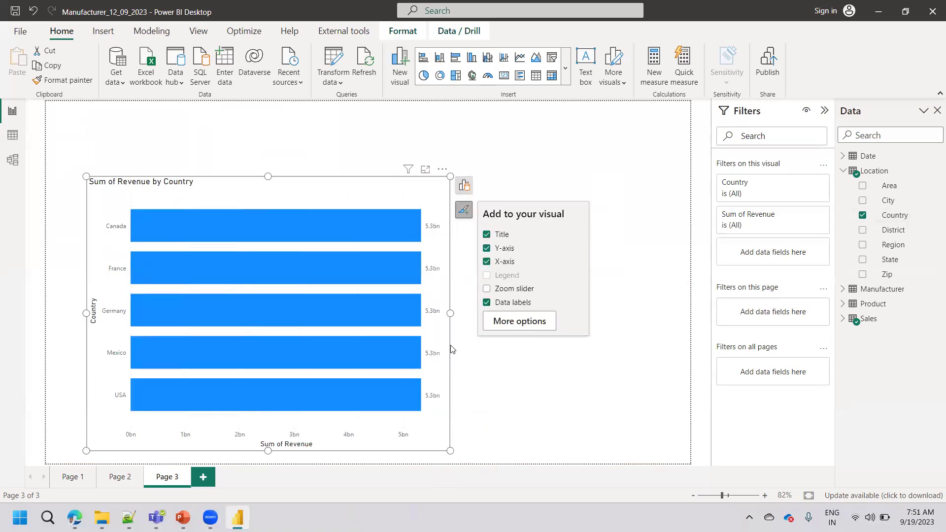
left_click_drag(440, 374, 384, 374)
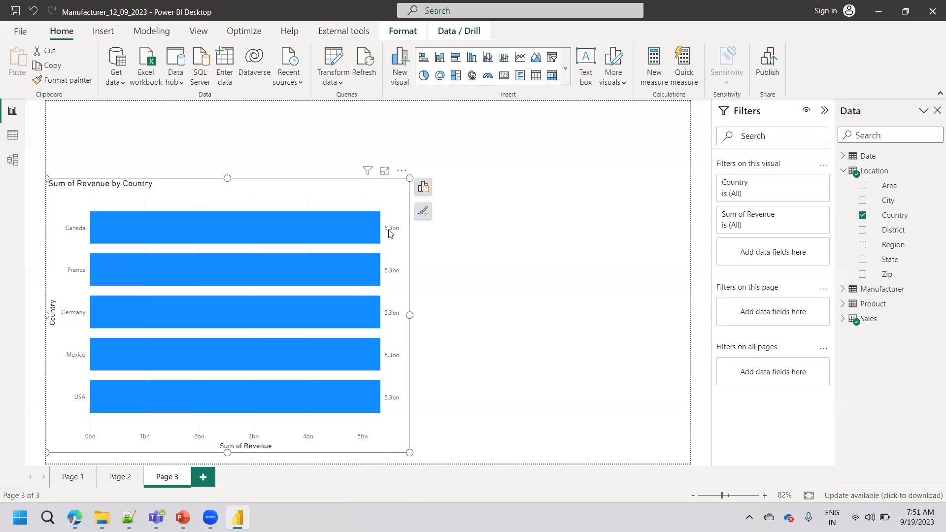
Check how Location and Sales are linked in the model, and switch to the PowerPoint slides on data modelling.
left_click(12, 159)
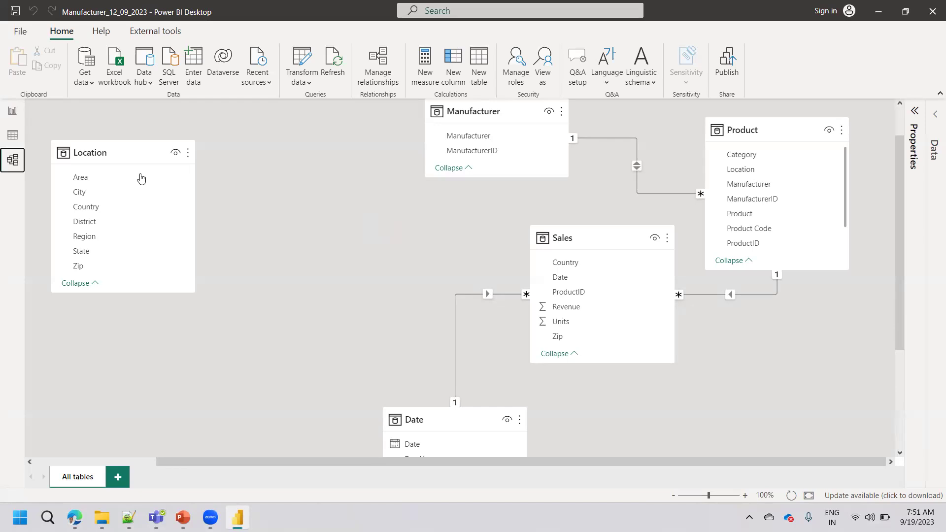
left_click(13, 114)
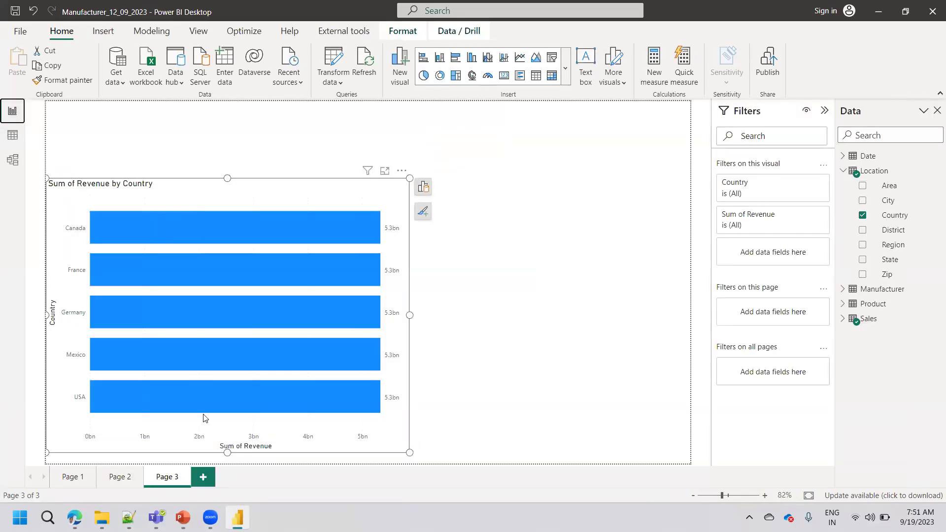
left_click(182, 517)
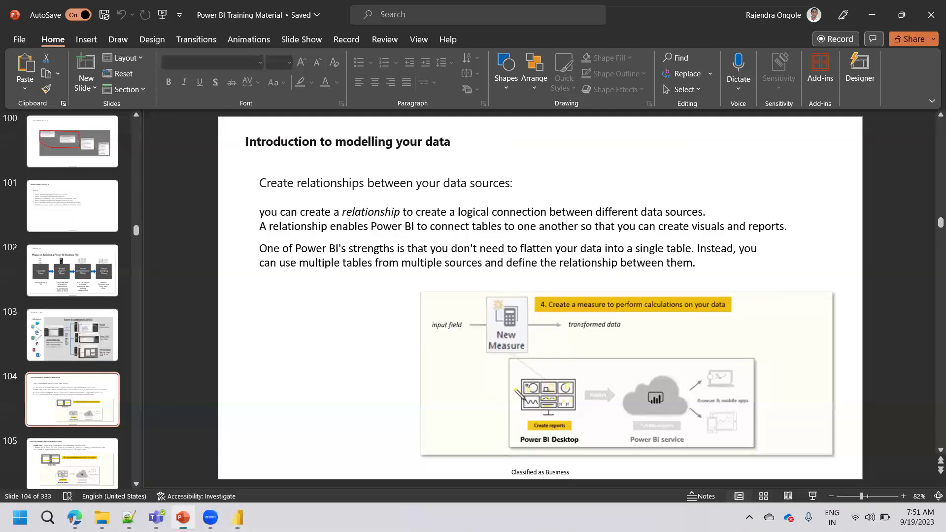
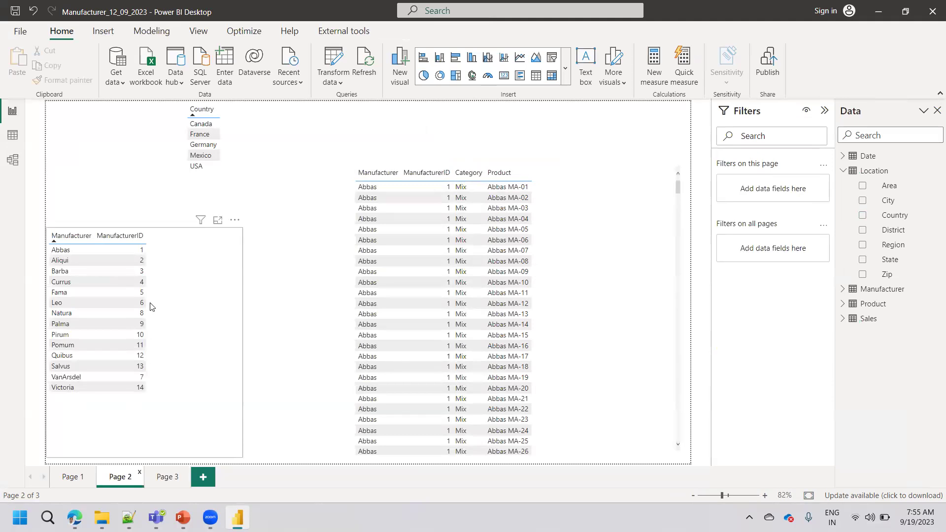
Test cross-filtering on Page 2 by selecting Barba in the manufacturer table and a Barba row in the product table.
left_click(560, 217)
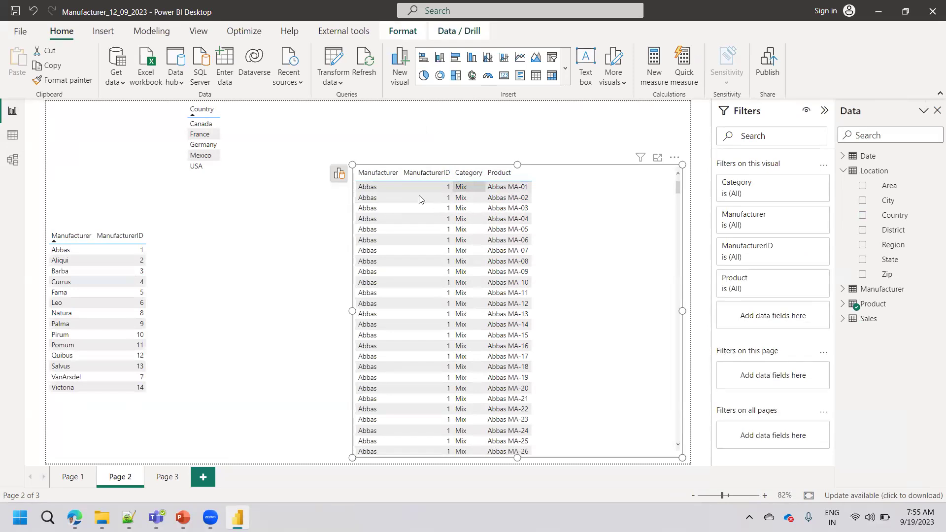
left_click(166, 283)
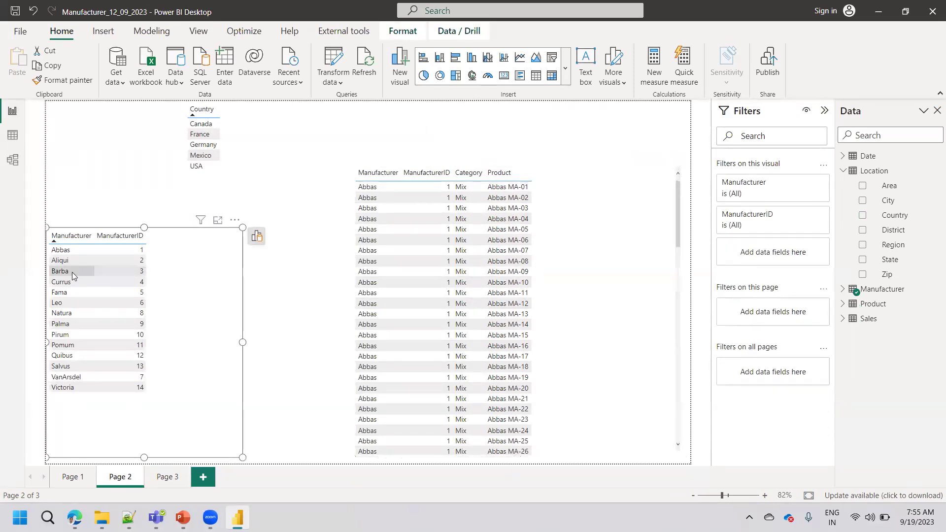
left_click(71, 272)
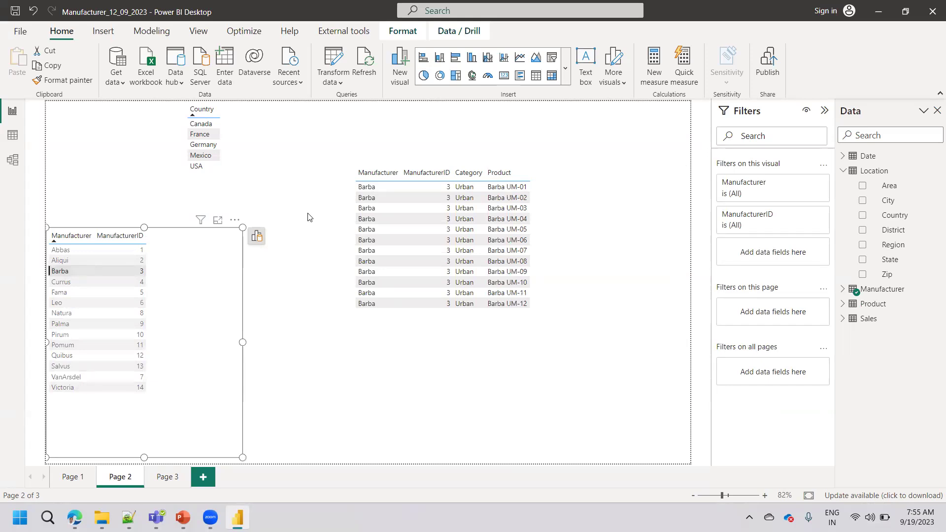
left_click(373, 231)
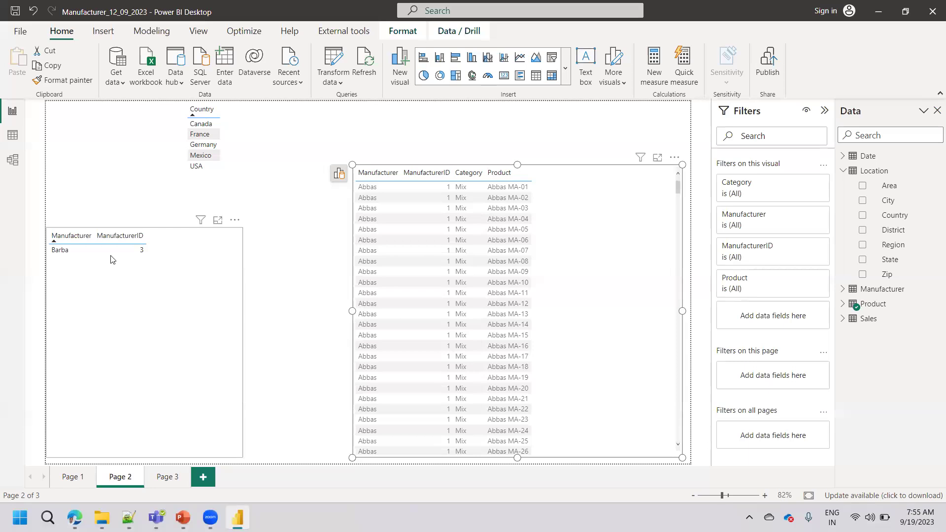
Review the cross filter direction options of the Manufacturer–Product relationship, and close its settings without saving.
left_click(17, 168)
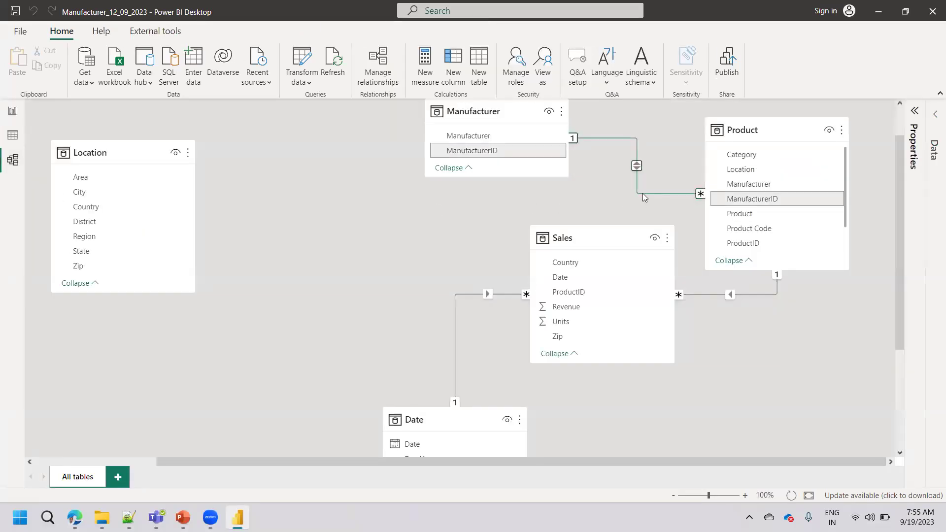
double_click(643, 195)
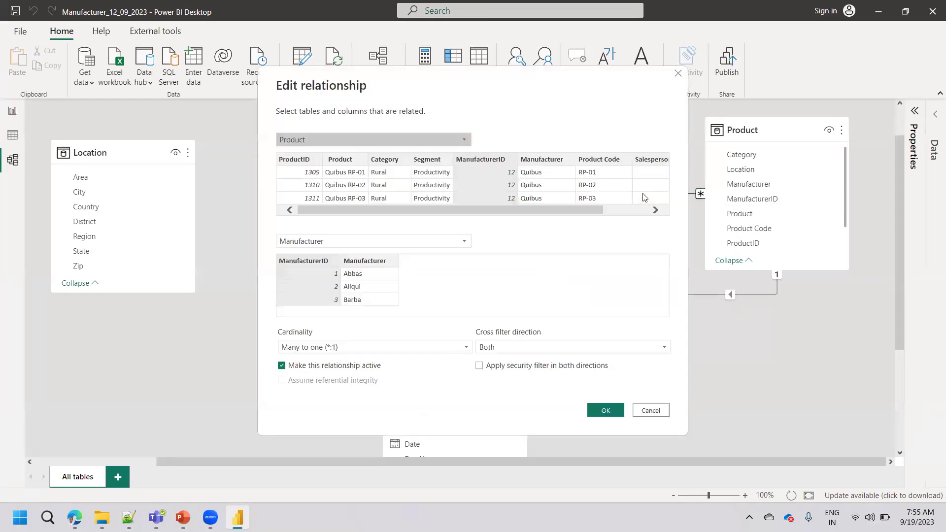
left_click(485, 351)
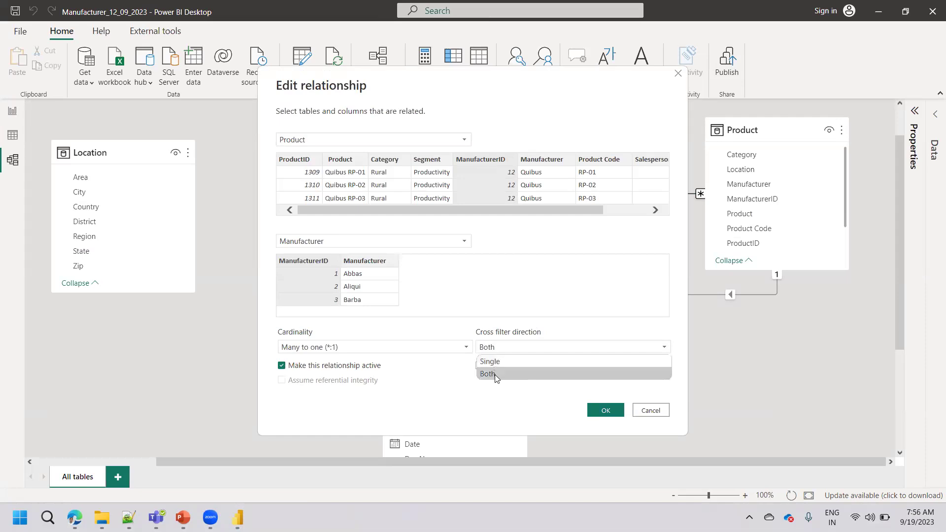
left_click(495, 374)
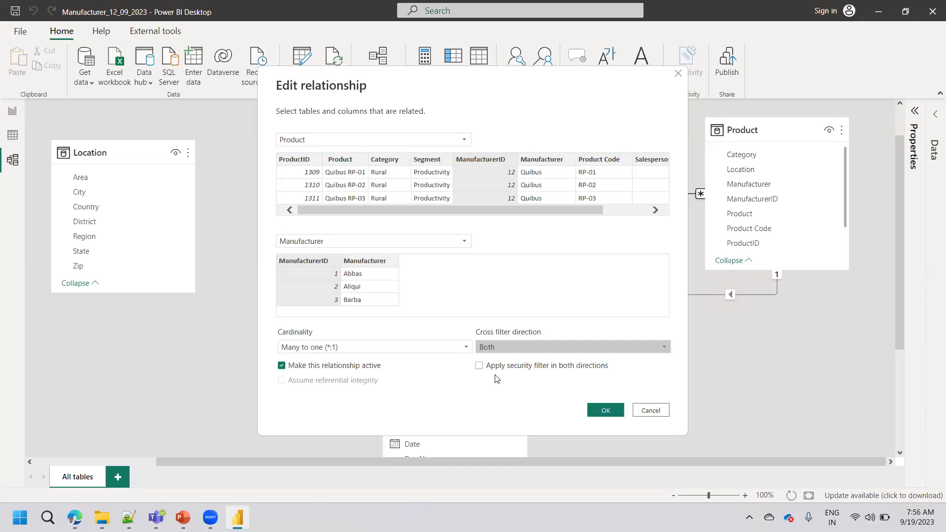
left_click(650, 411)
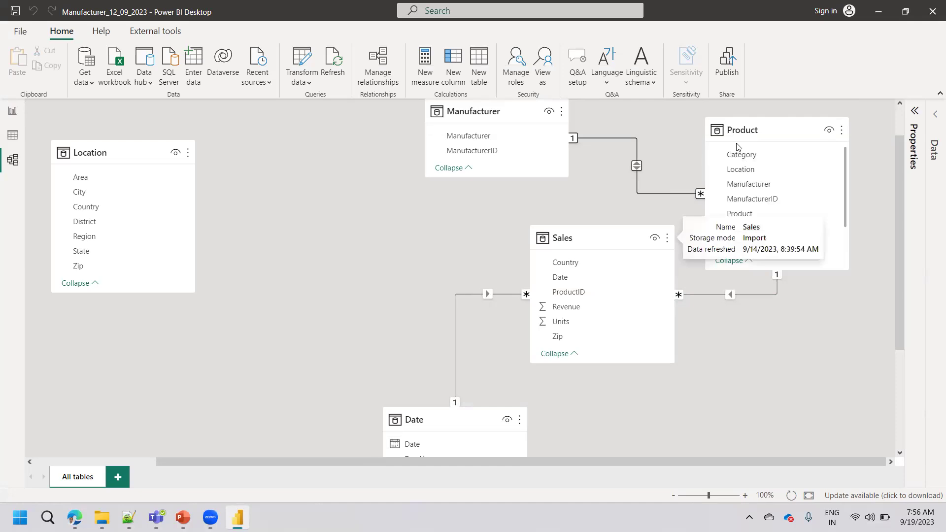
Examine the Product and Sales tables in the model and the ProductID relationship between them.
left_click(745, 129)
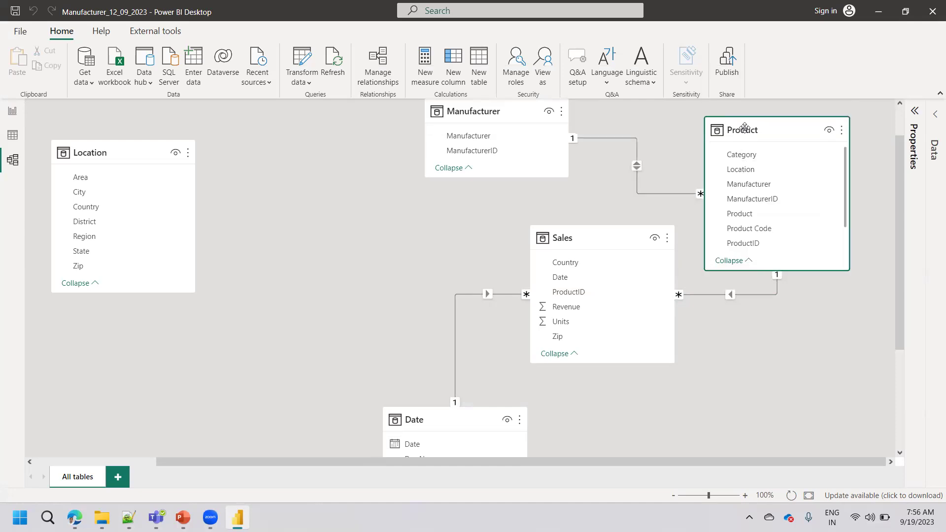
left_click(588, 235)
left_click(744, 131)
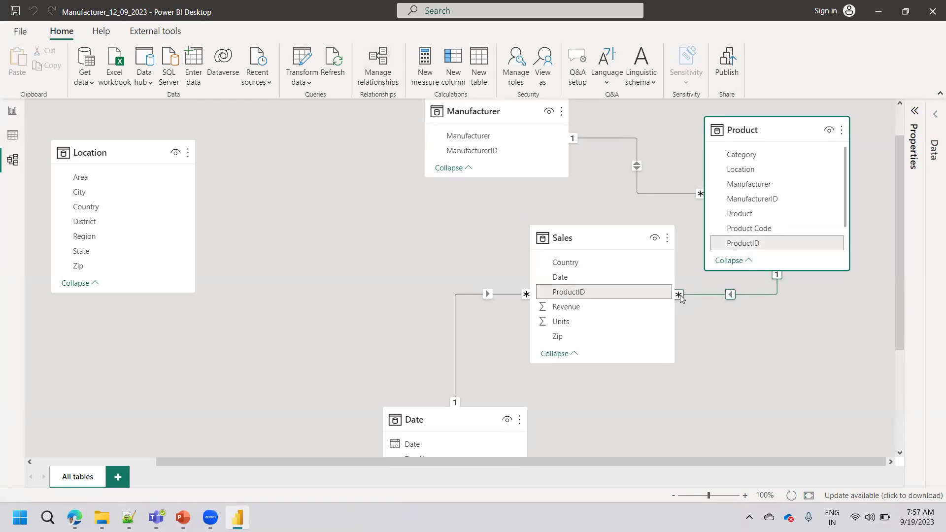
scroll(770, 238, "up", 1)
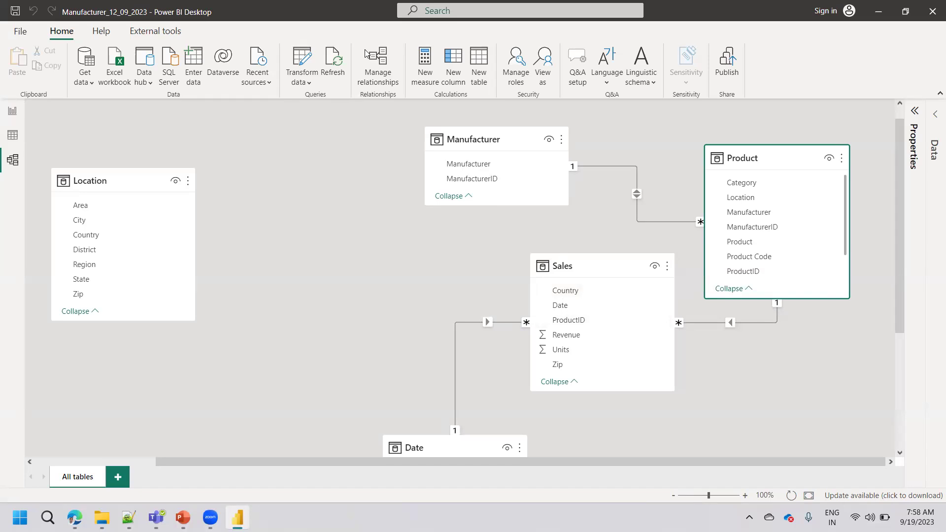
Read the PowerPoint slide on adding and removing relationships, and return to the Power BI model.
left_click(308, 325)
scroll(309, 325, "down", 1)
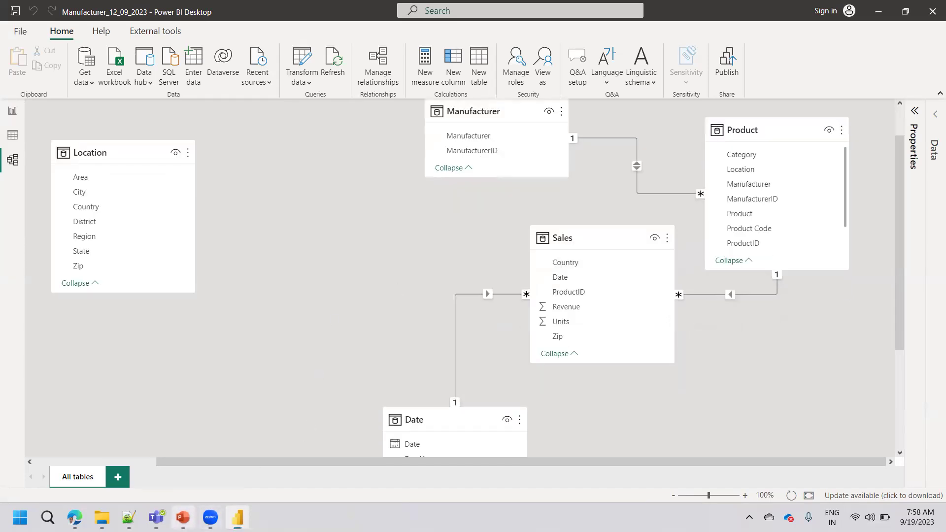
left_click(183, 518)
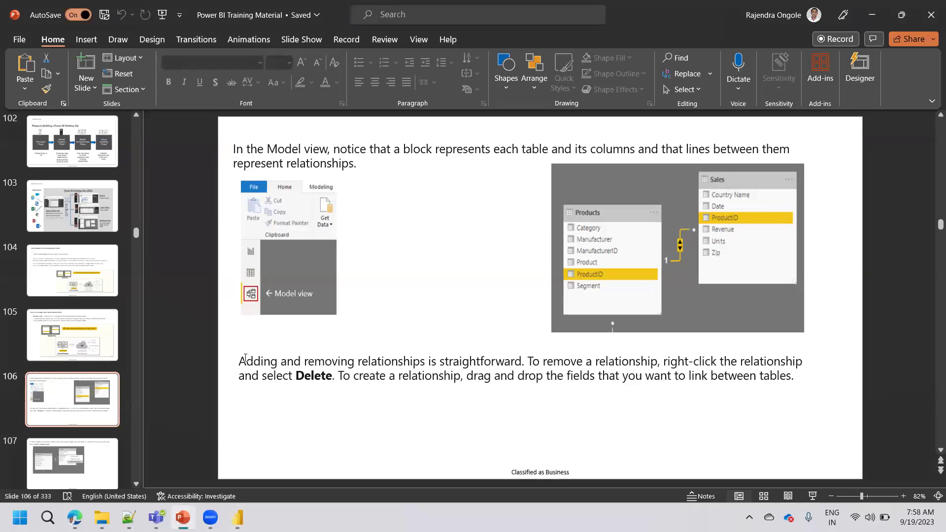
key("alt+Tab")
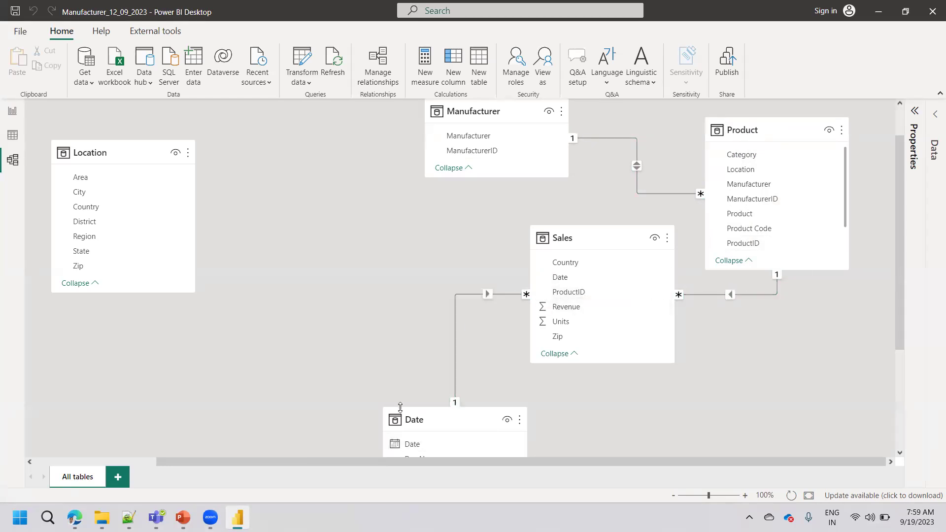
Move the Date table beside Sales in the model, and inspect its Date and Start of Week columns in the table data.
left_click_drag(401, 415, 295, 283)
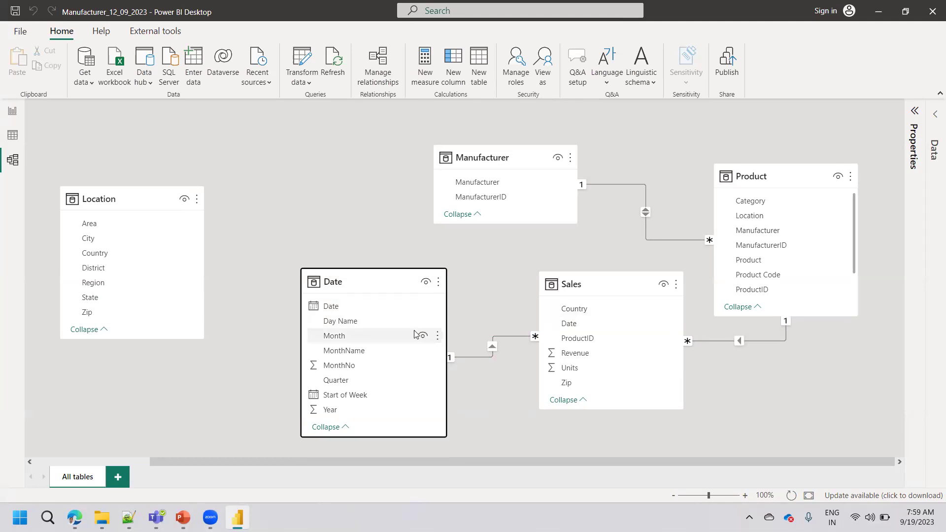
mouse_move(335, 285)
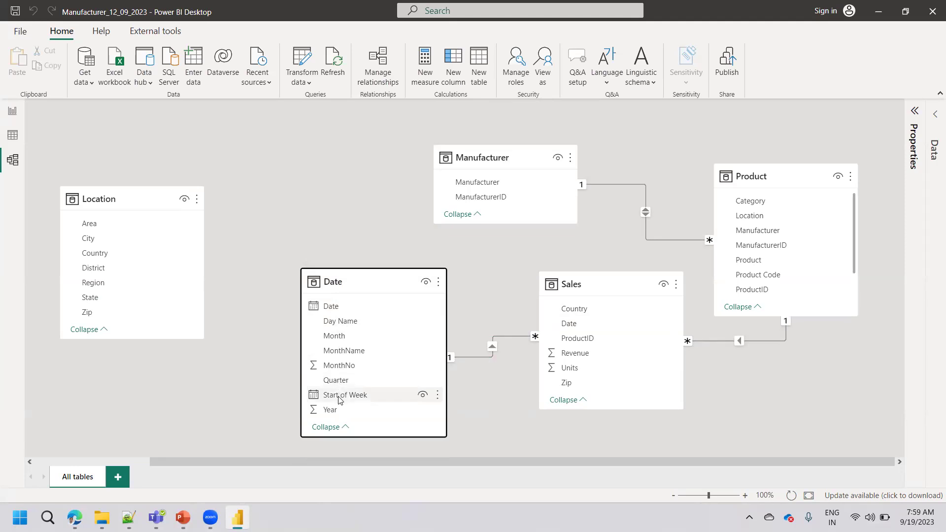
left_click(12, 135)
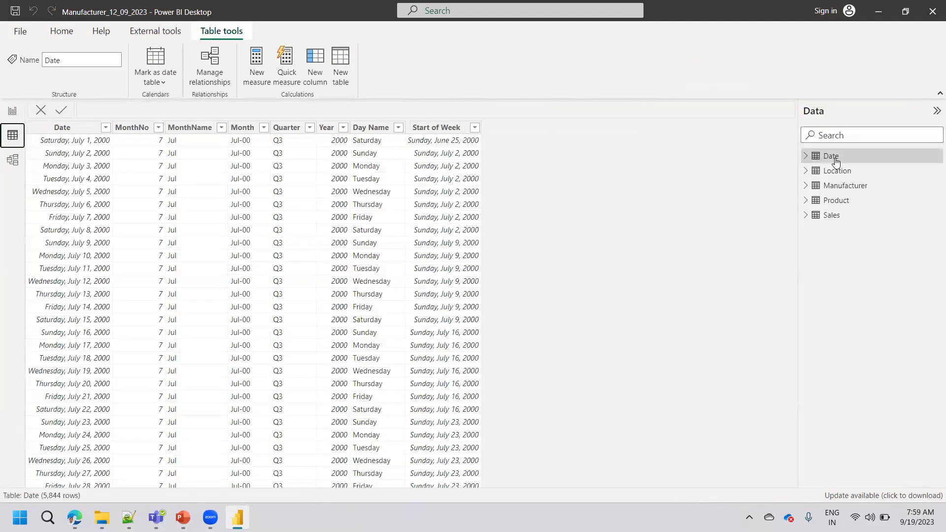
left_click(59, 128)
left_click(434, 127)
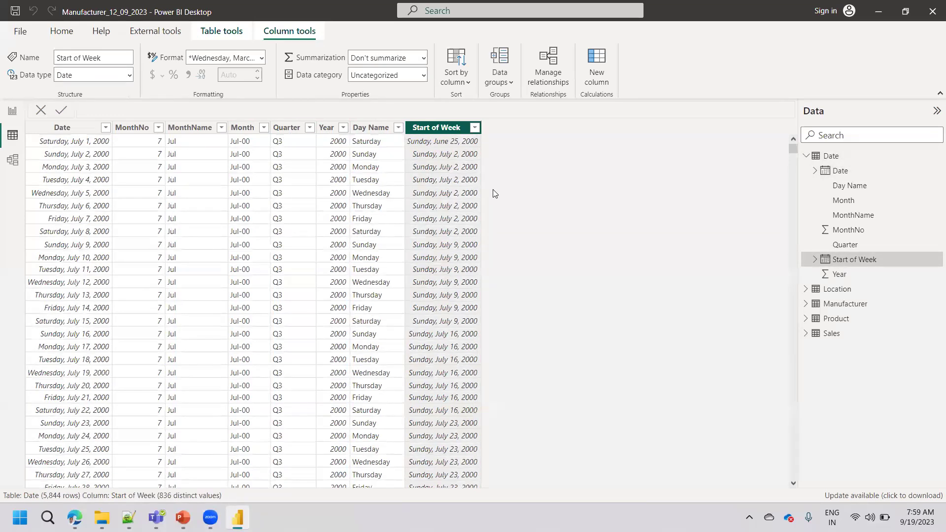
left_click(12, 160)
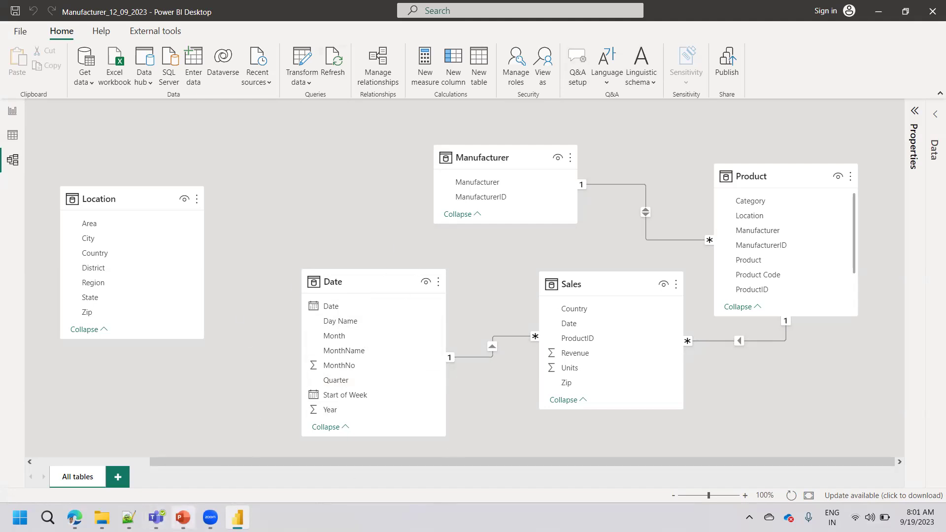
Revisit the PowerPoint slide on removing relationships, and check the delete option of the Date–Sales relationship in Power BI without using it.
mouse_move(183, 517)
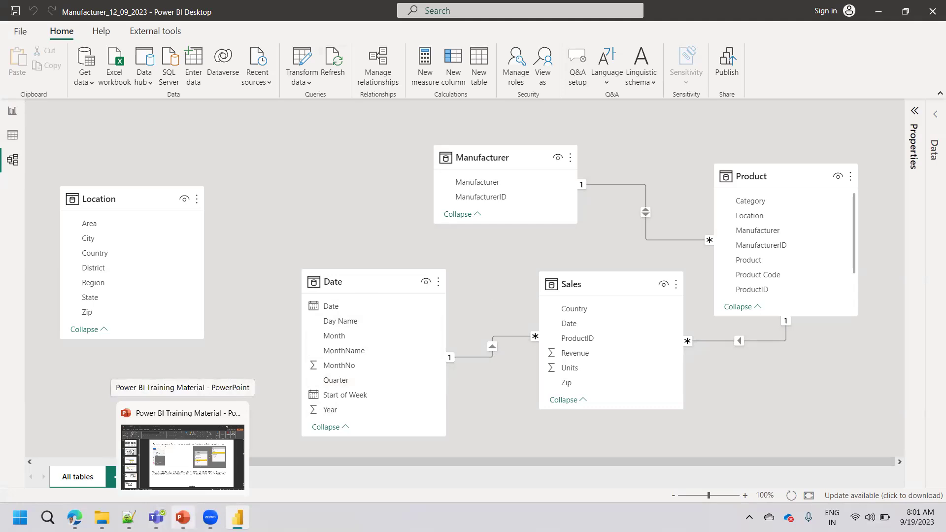
left_click(183, 517)
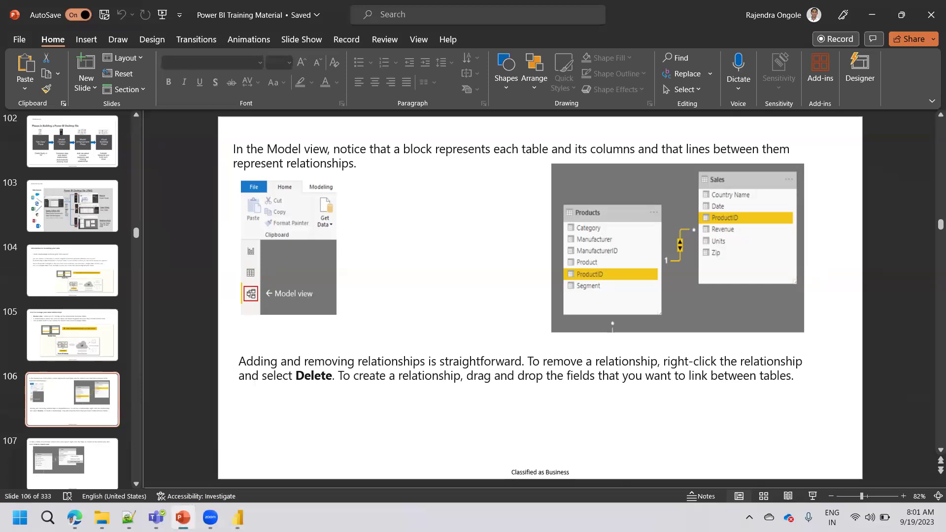
key("alt+Tab")
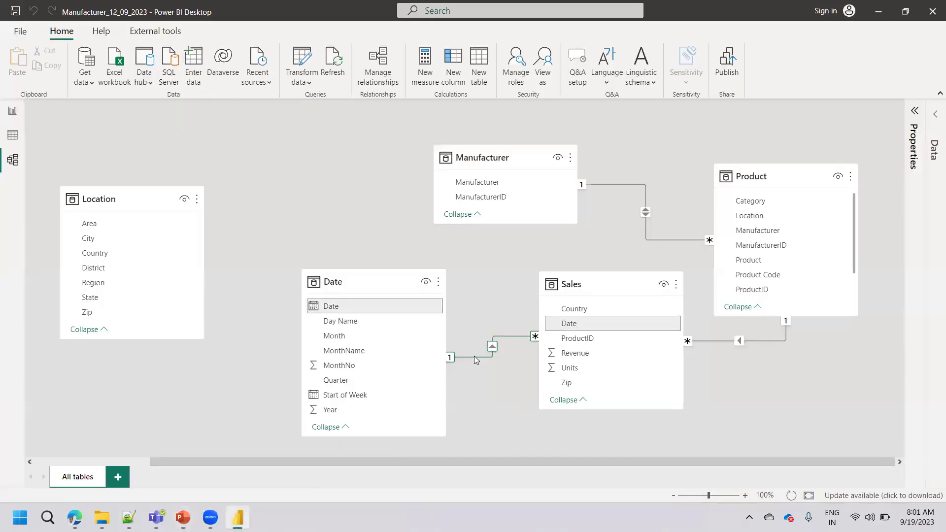
right_click(474, 356)
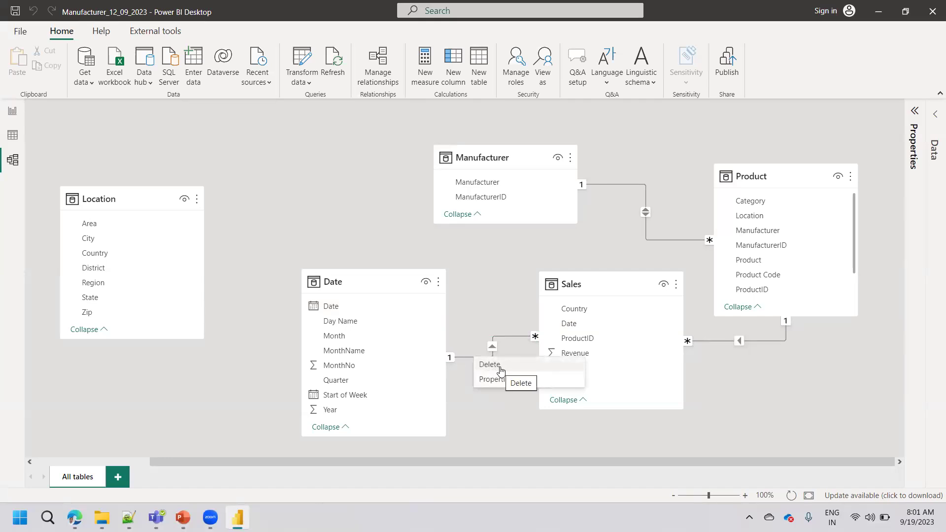
left_click(464, 383)
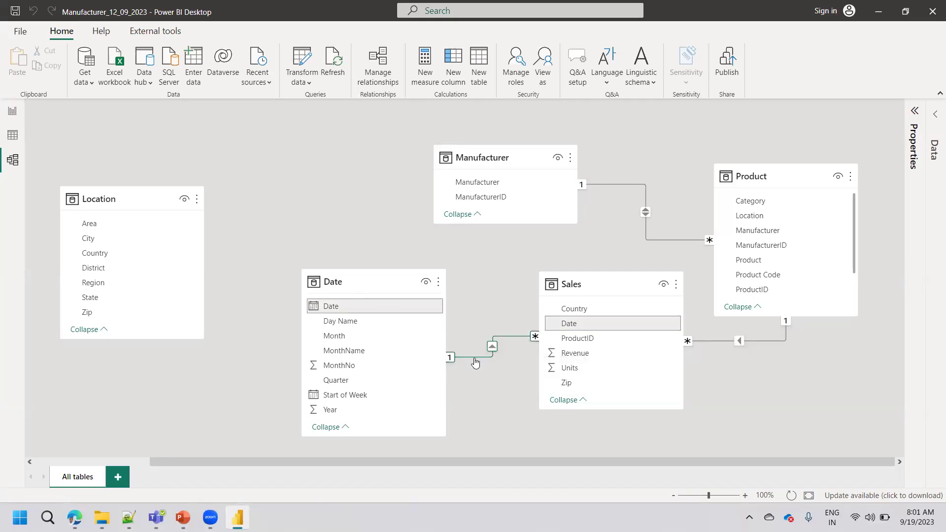
right_click(473, 358)
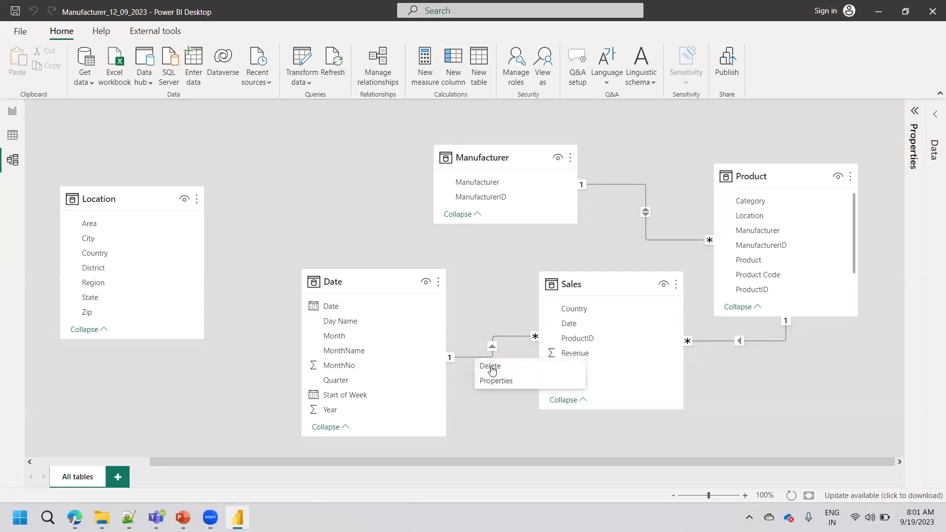
right_click(455, 394)
left_click(596, 216)
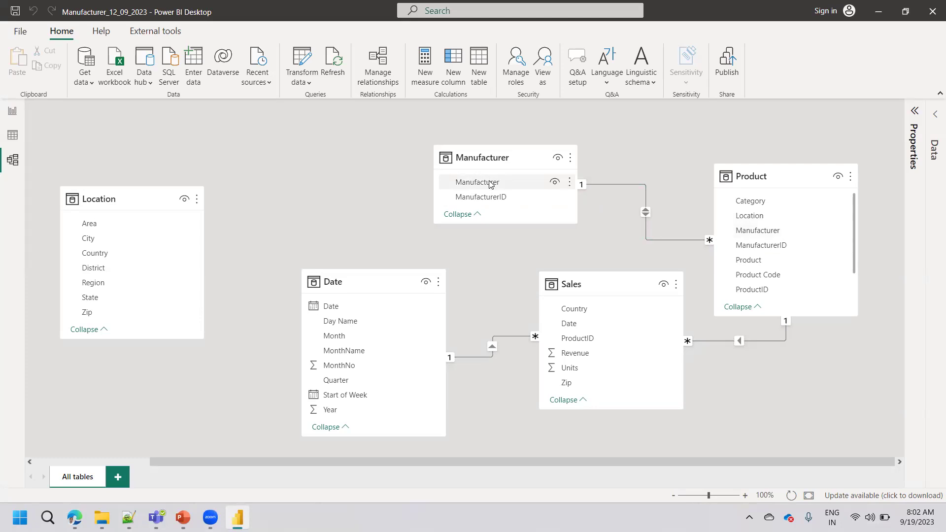
Relate the Manufacturer column of the Manufacturer table to Manufacturer in Product, and compare this link with the ManufacturerID one.
left_click_drag(490, 183, 758, 231)
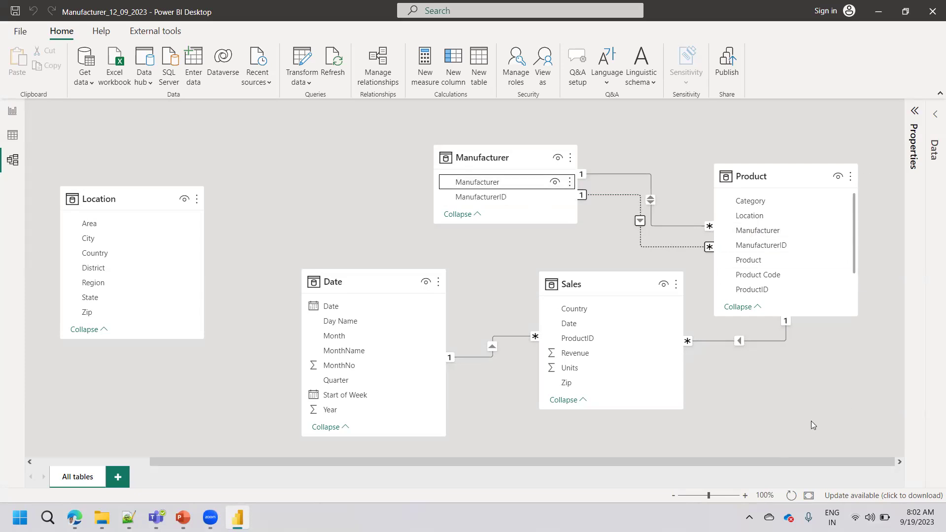
left_click(744, 496)
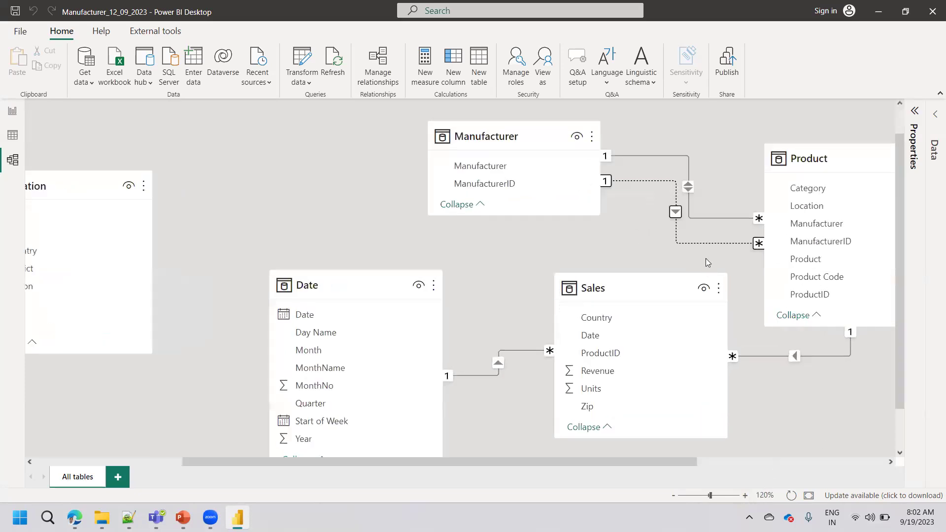
left_click_drag(651, 462, 715, 458)
left_click(616, 217)
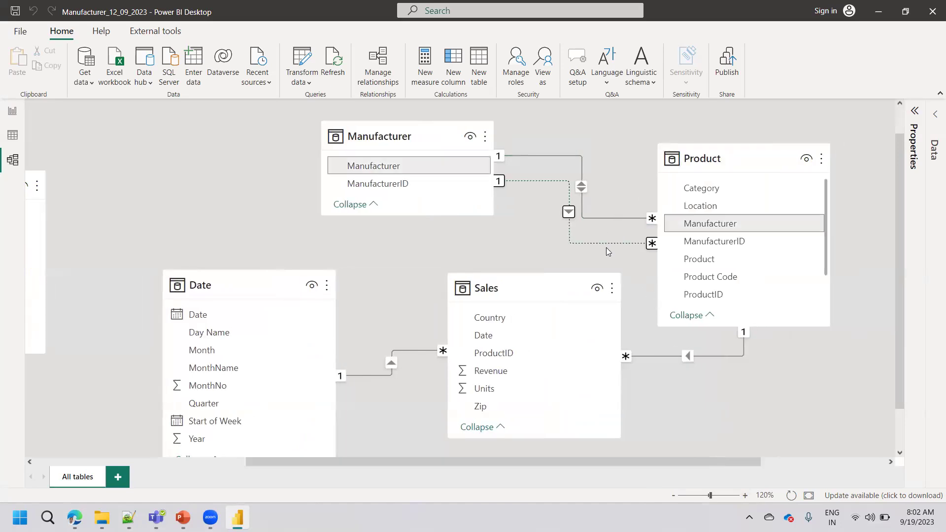
left_click(598, 217)
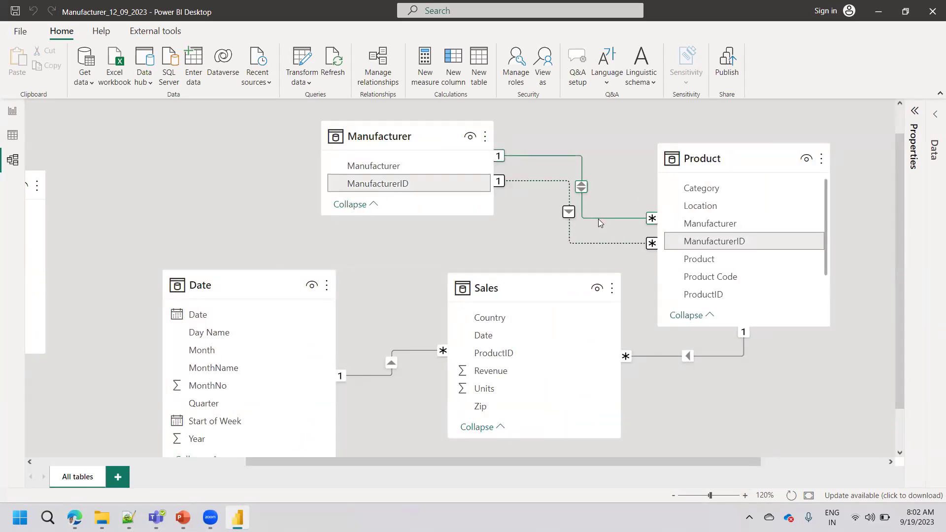
left_click(586, 242)
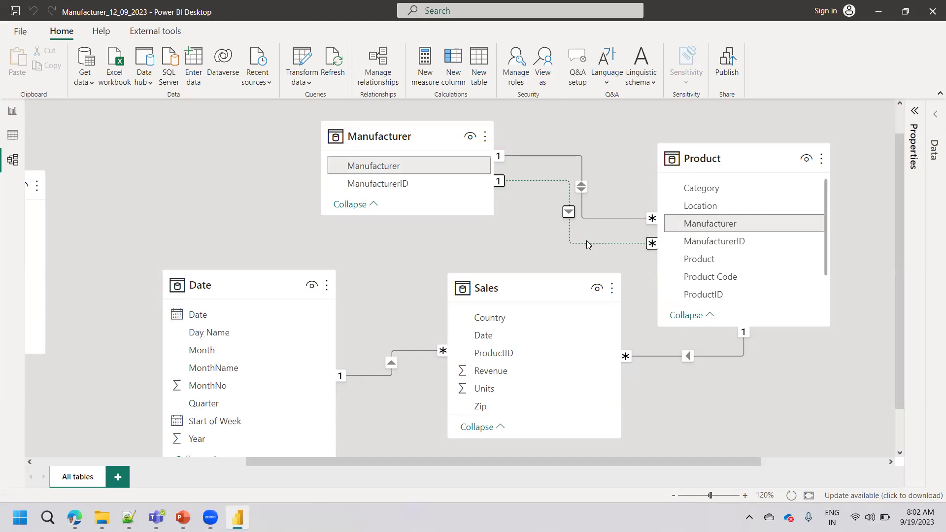
left_click(530, 215)
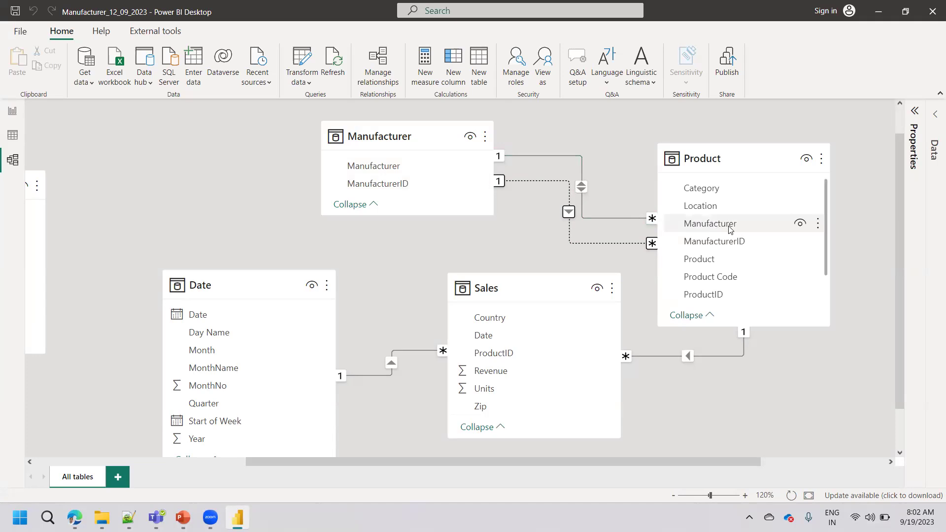
Delete the ManufacturerID relationship between the Manufacturer and Product tables.
right_click(617, 220)
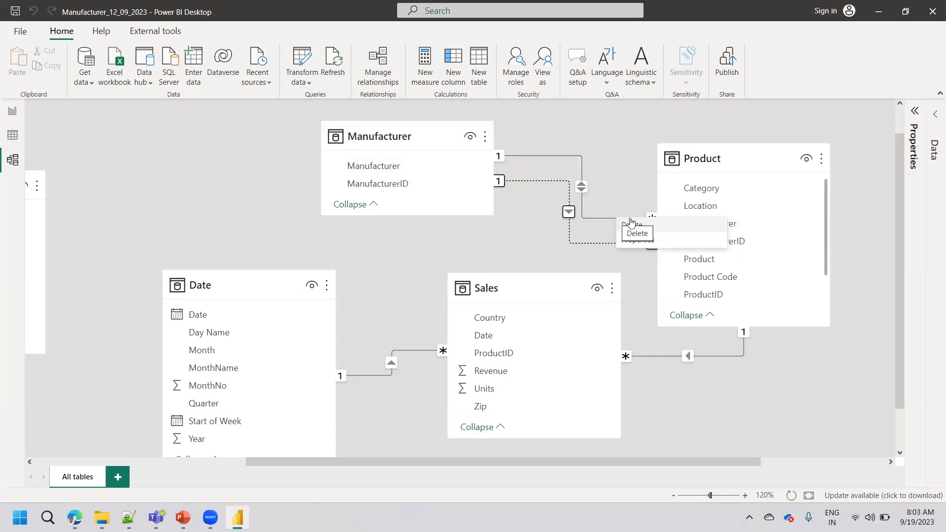
left_click(635, 220)
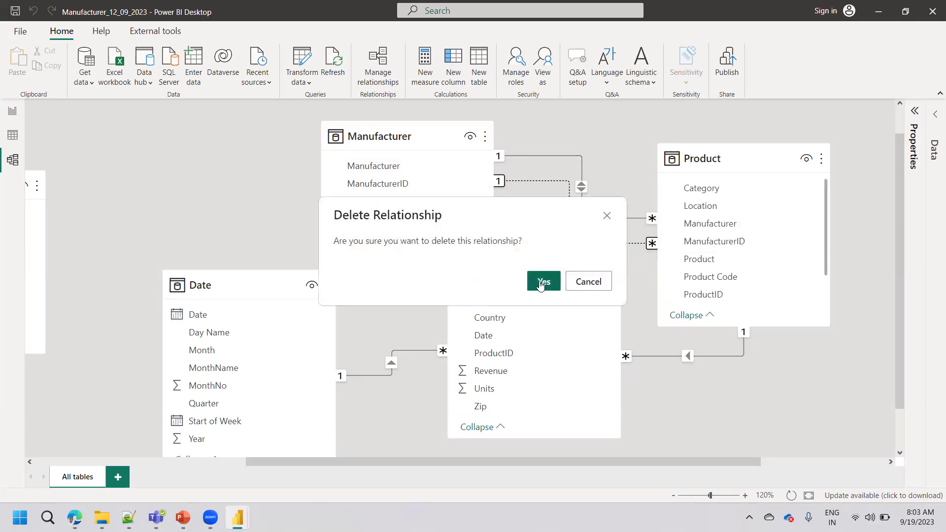
left_click(542, 279)
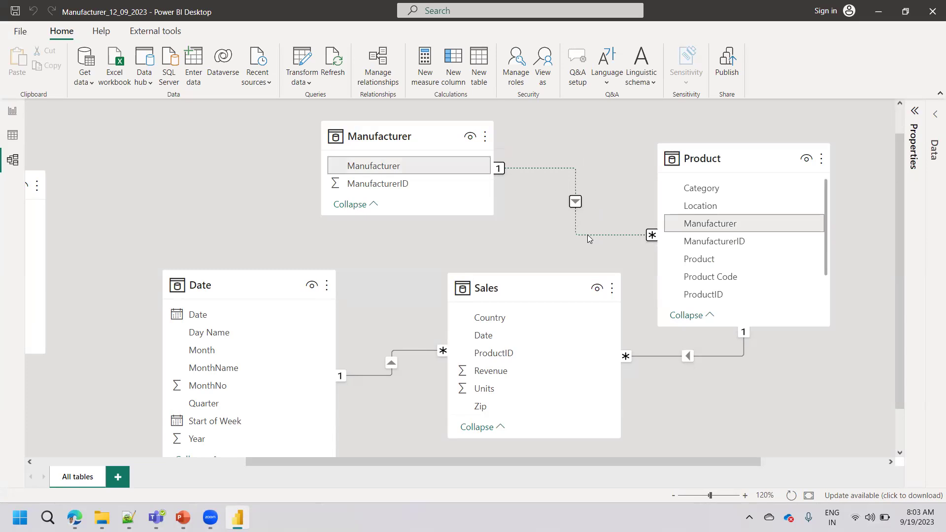
Make the remaining Manufacturer–Product relationship on the Manufacturer column active.
double_click(587, 235)
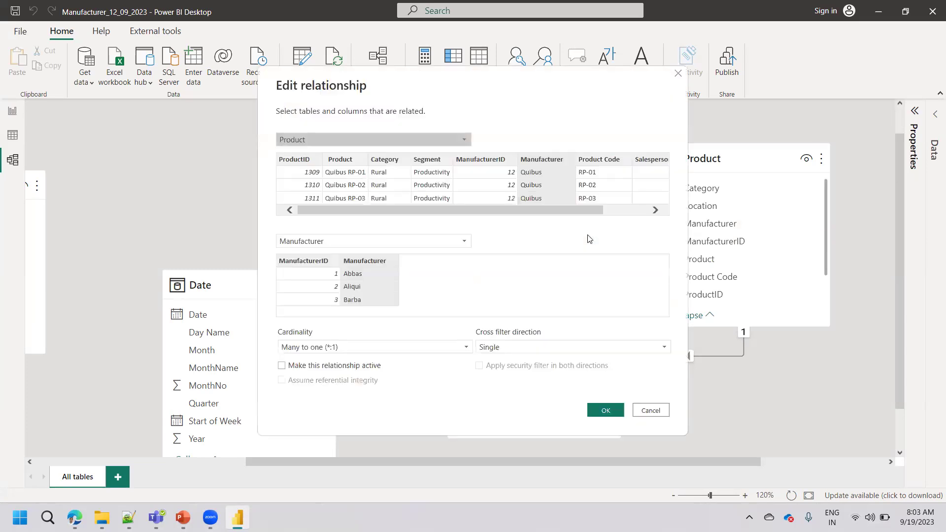
left_click(313, 367)
left_click(603, 408)
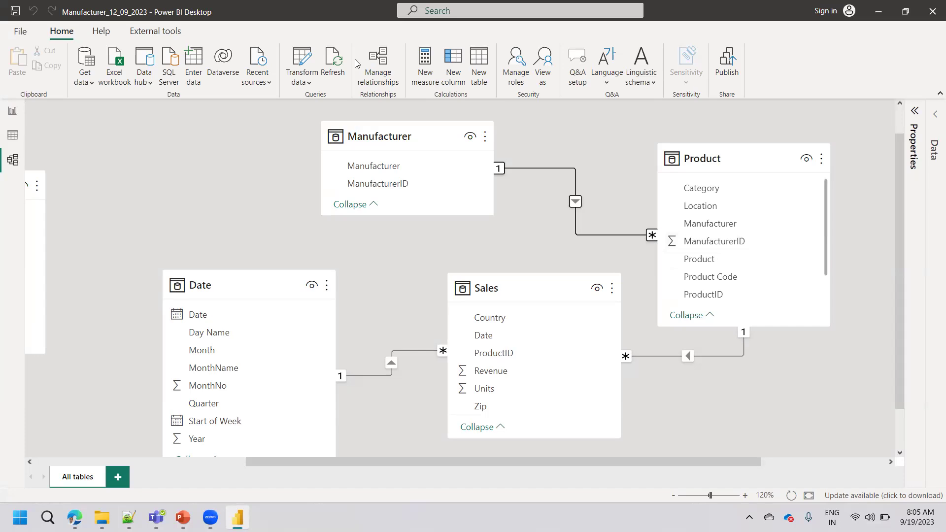
Rearrange the diagram by moving the Date table below and the Sales table closer to Location.
left_click_drag(261, 460, 126, 436)
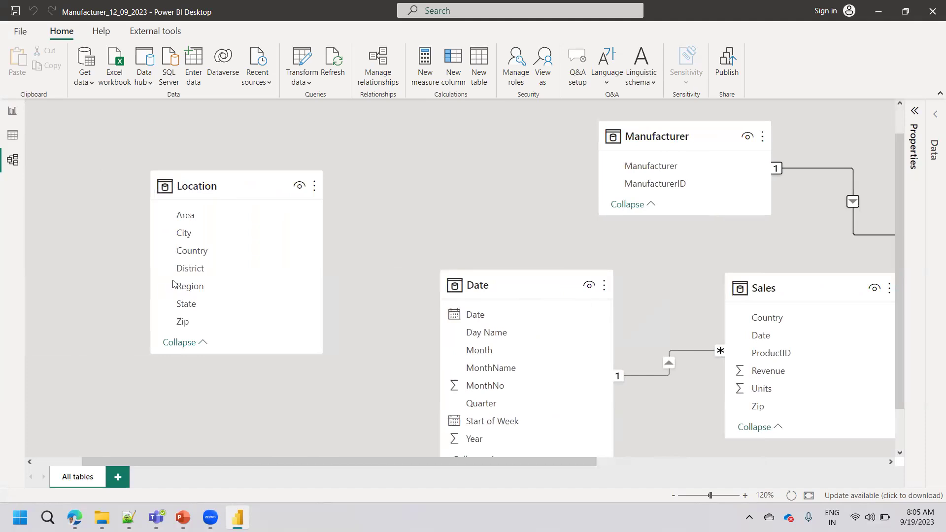
left_click_drag(499, 284, 641, 402)
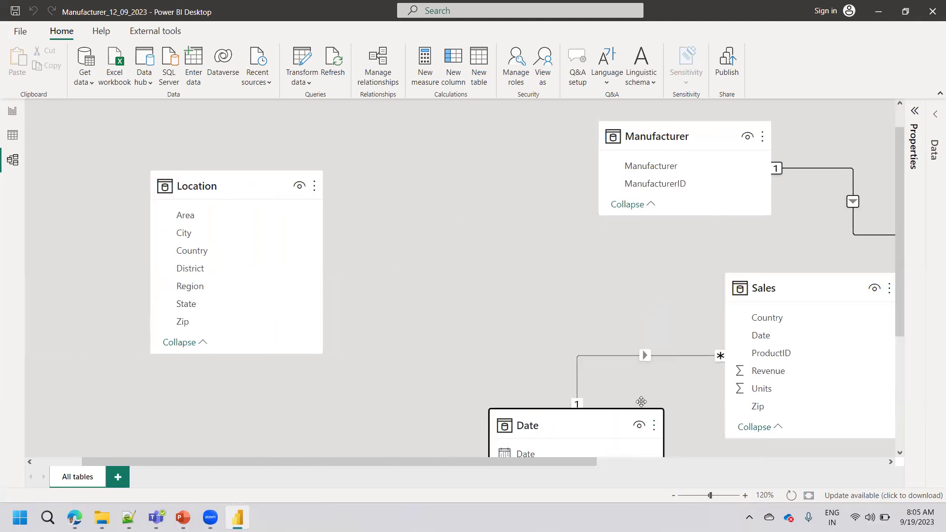
left_click_drag(767, 289, 701, 256)
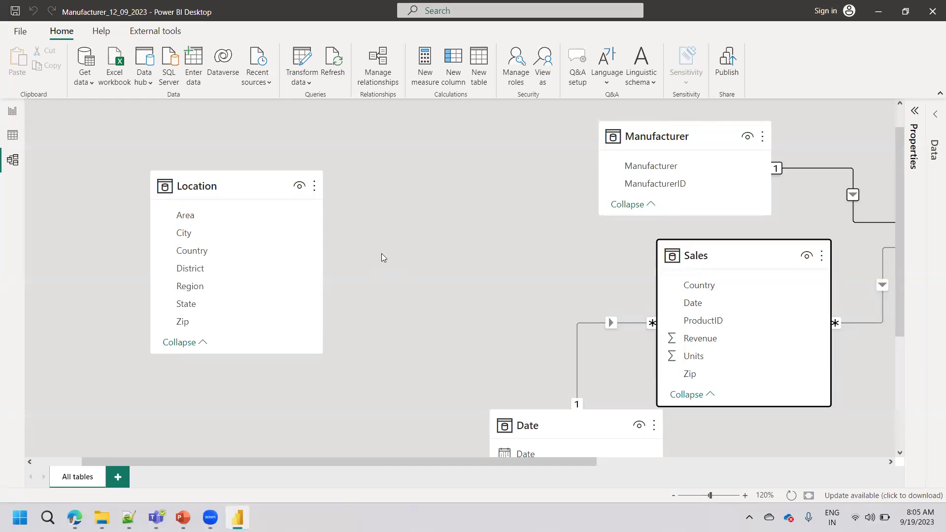
Create an active many-to-many relationship between Location and Sales on Country, with cross filter direction Both.
left_click(203, 254)
left_click_drag(203, 254, 702, 290)
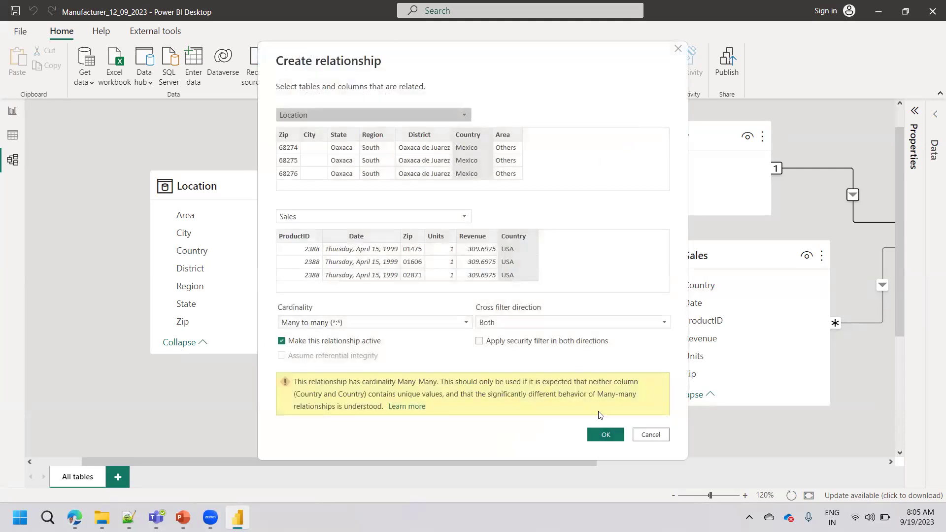
left_click(606, 434)
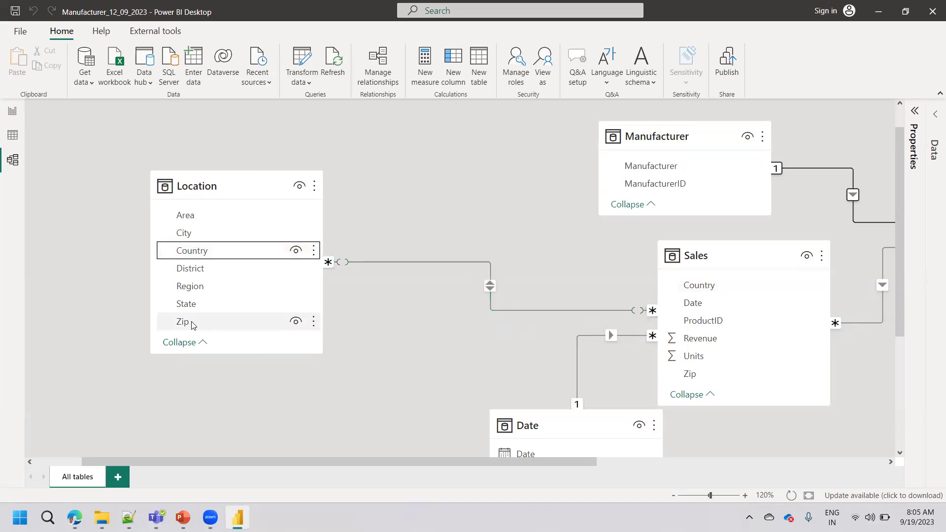
Create an inactive many-to-many relationship between Location and Sales on Zip, with cross filter direction Both.
left_click_drag(191, 325, 703, 376)
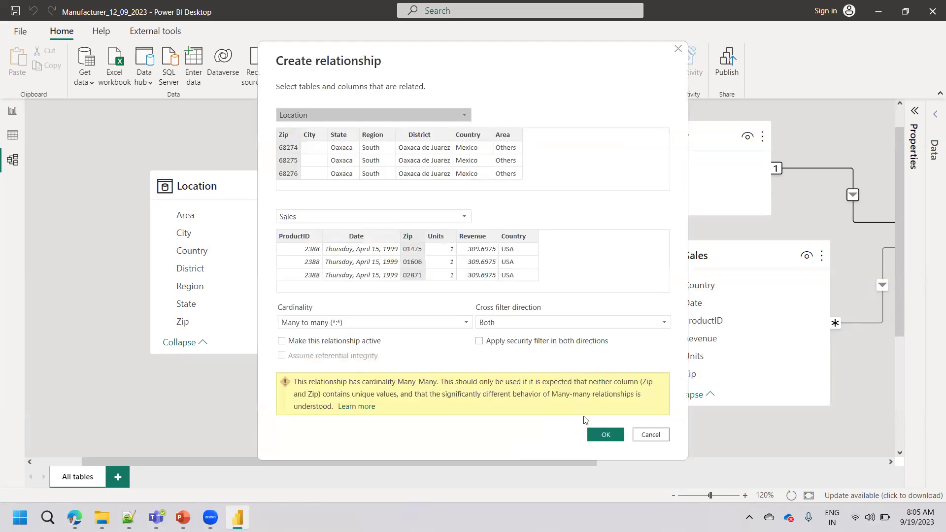
left_click(597, 434)
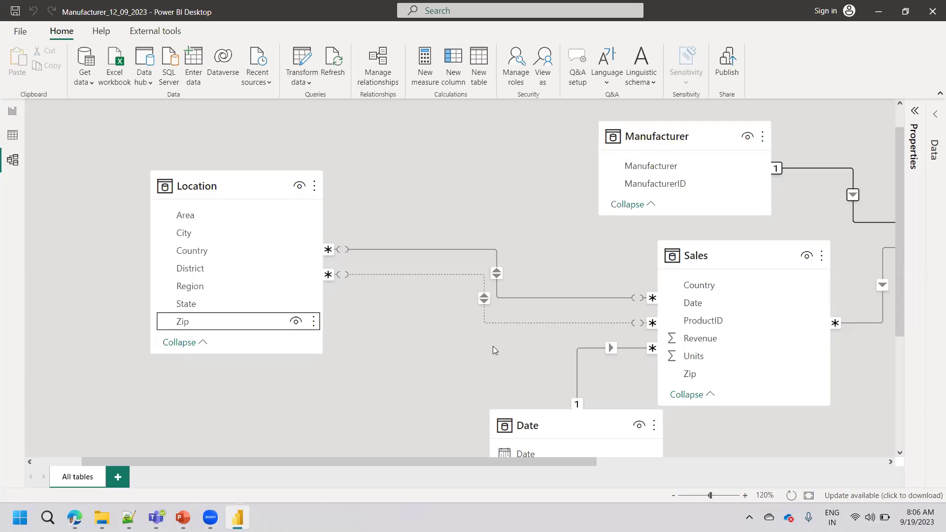
Try cross filter direction Single (Sales filters Location) on the inactive Location–Sales Zip relationship, switch back to Both, and cancel the edit.
left_click_drag(513, 341, 456, 309)
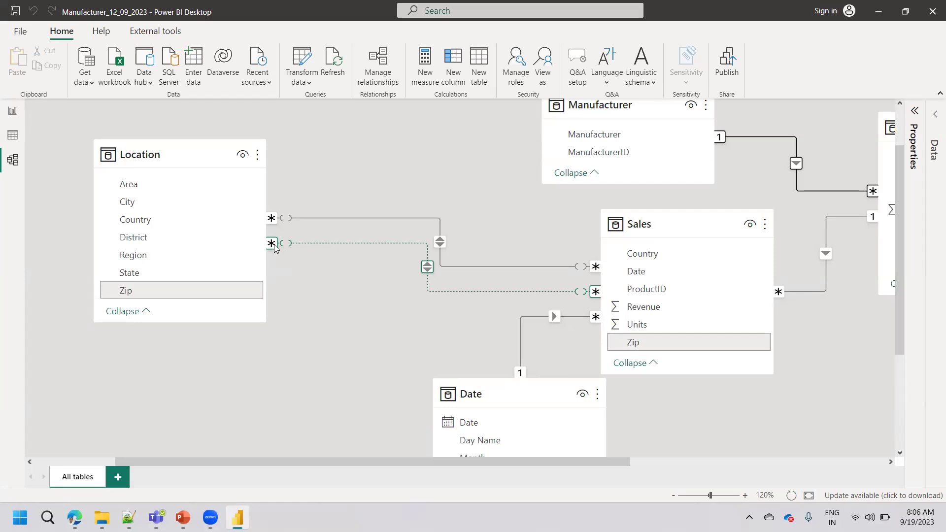
double_click(428, 268)
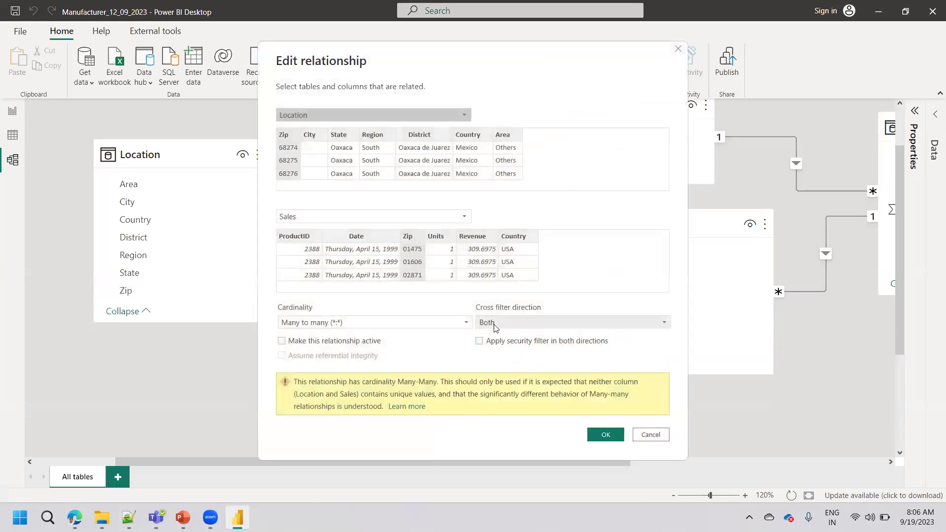
left_click(495, 325)
left_click(509, 335)
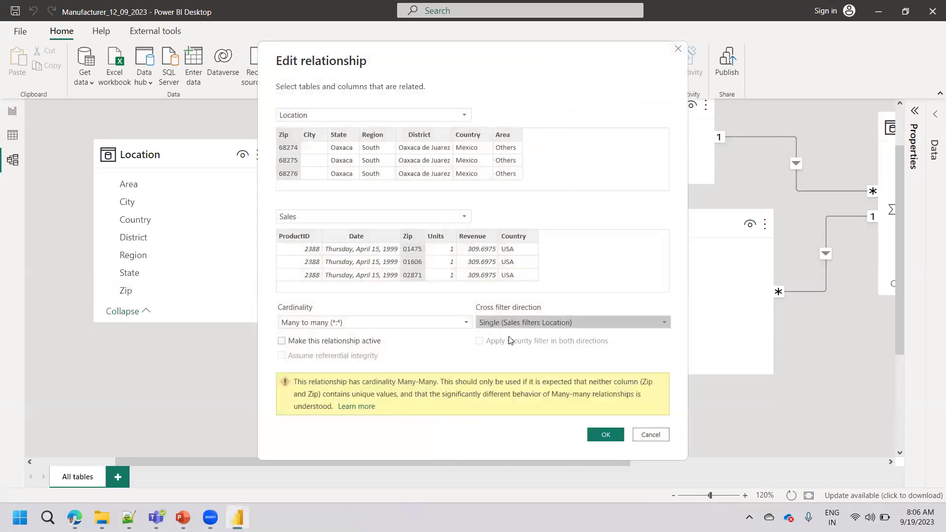
left_click(498, 321)
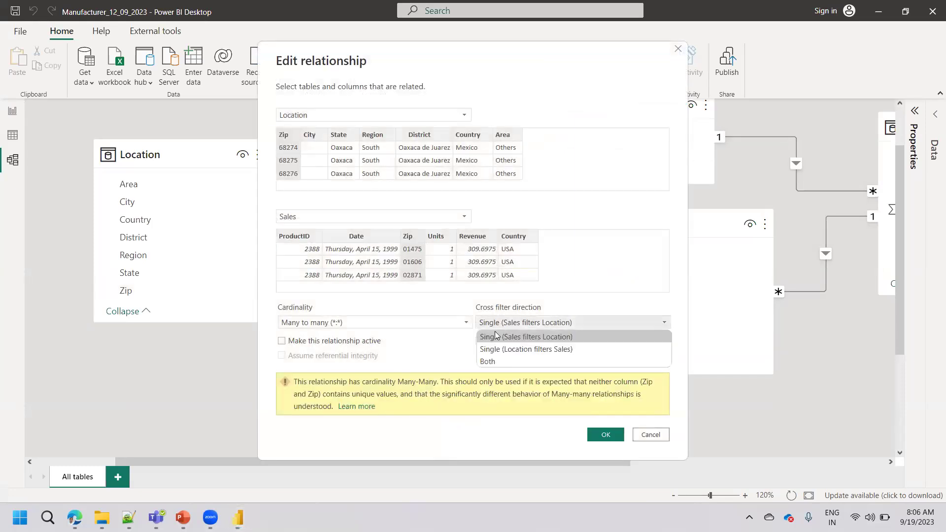
left_click(495, 362)
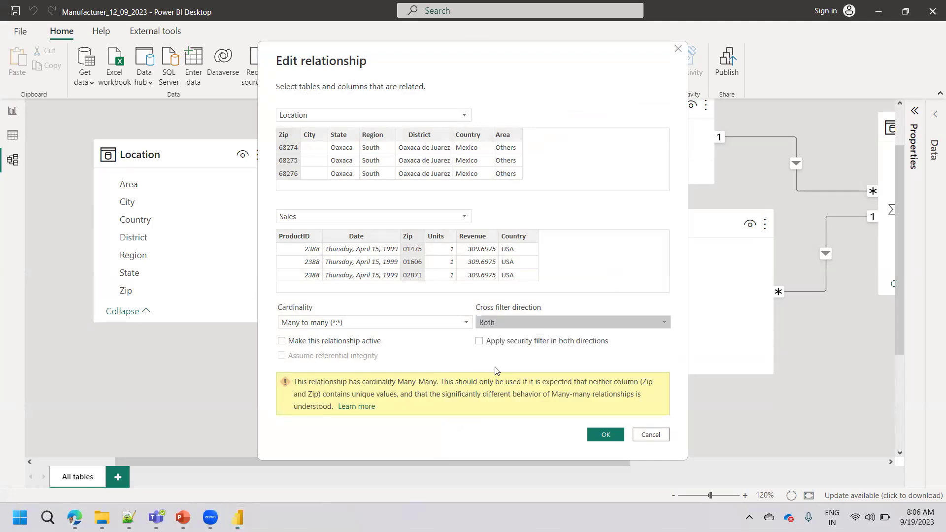
left_click(650, 440)
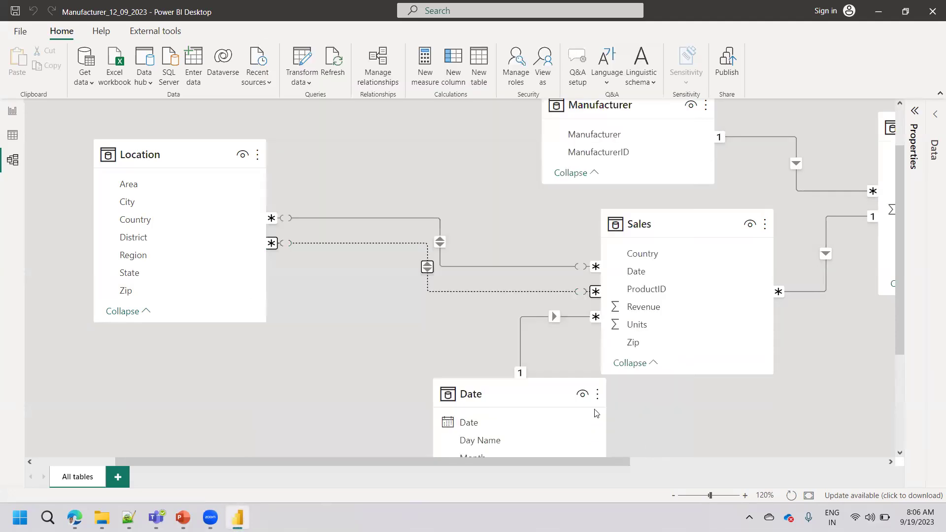
Delete the inactive relationship on Zip between the Location and Sales tables.
right_click(456, 291)
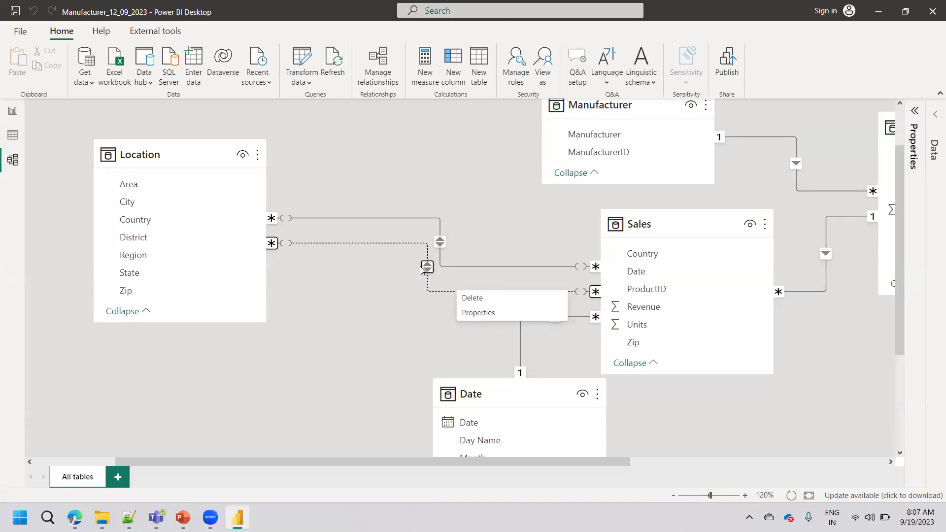
key("Escape")
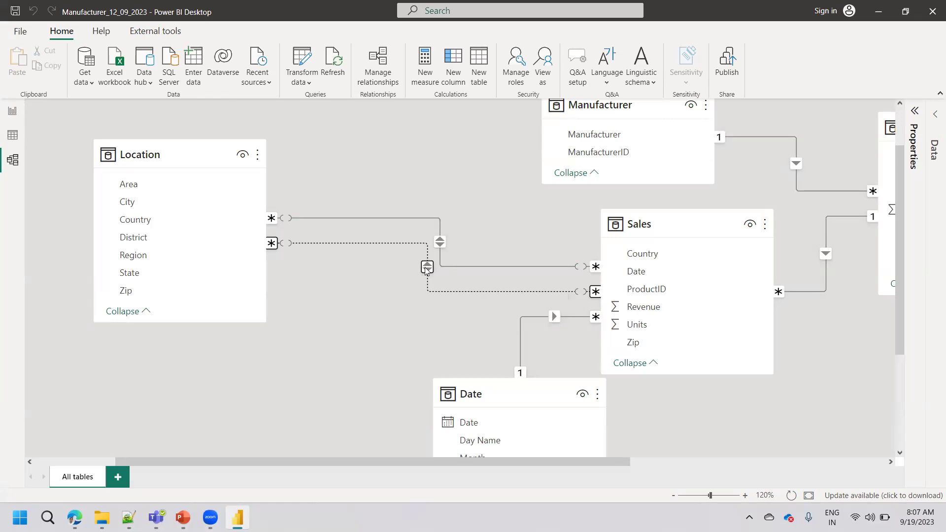
right_click(425, 267)
left_click(451, 275)
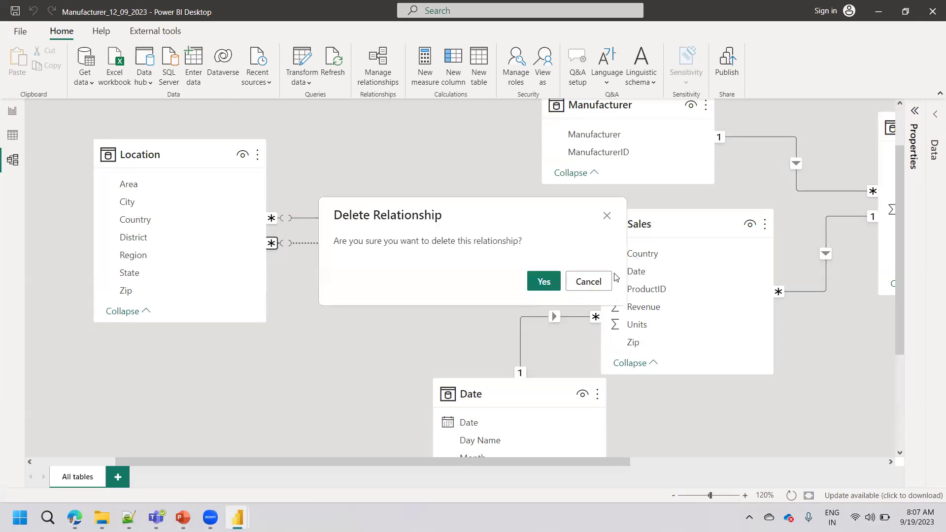
left_click(532, 289)
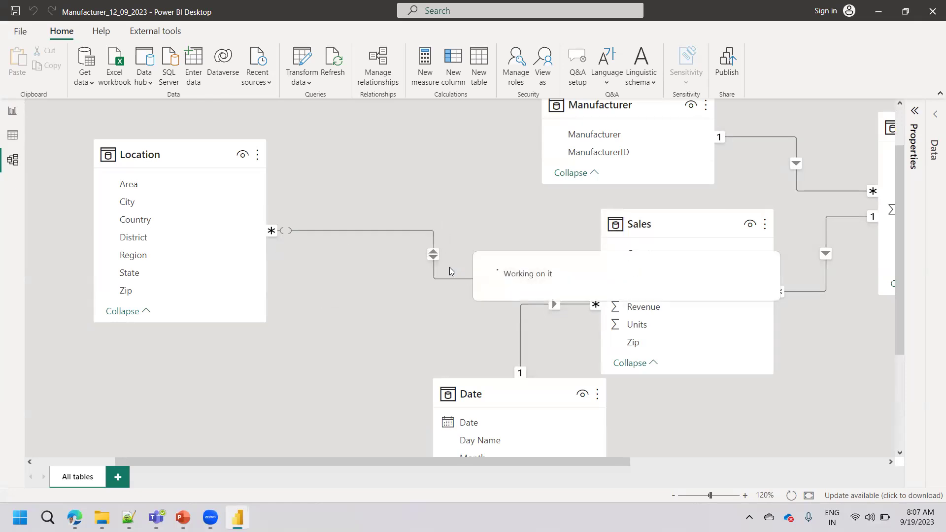
Delete the remaining active relationship on Country between the Location and Sales tables.
right_click(447, 282)
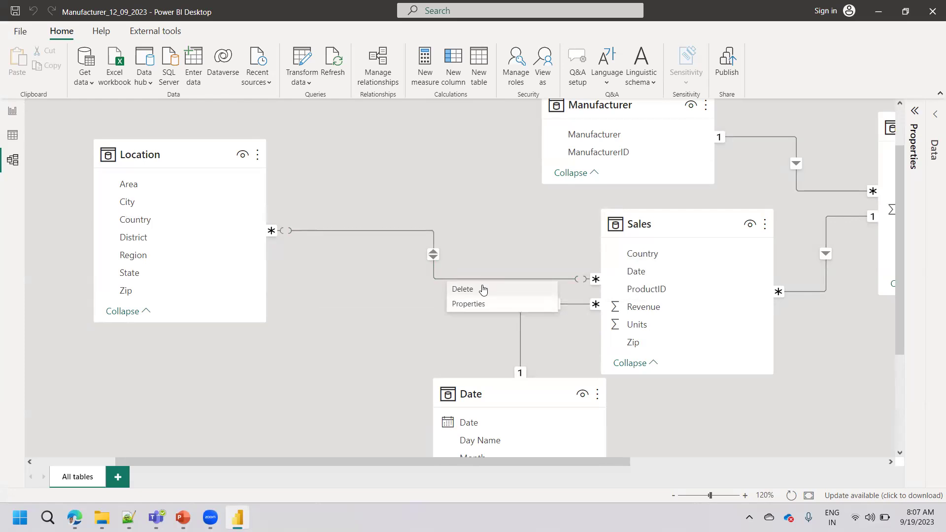
left_click(480, 289)
left_click(547, 284)
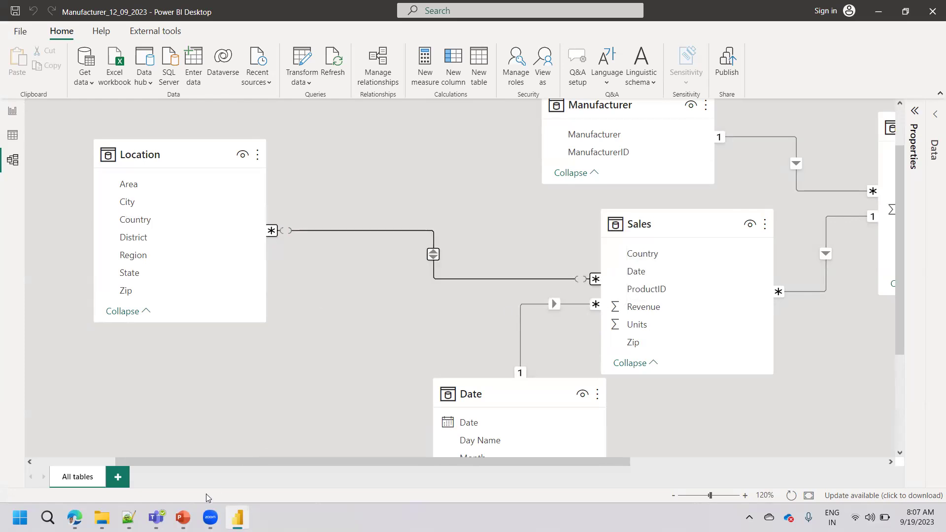
Switch to the PowerPoint training deck, read the slide on hiding tables or columns from report view, and return to Power BI Desktop.
left_click(183, 517)
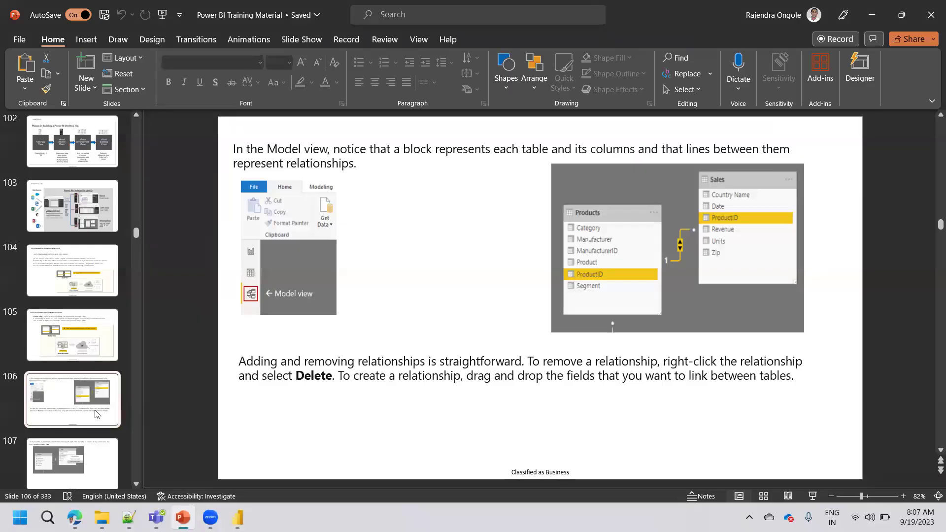
key("Down")
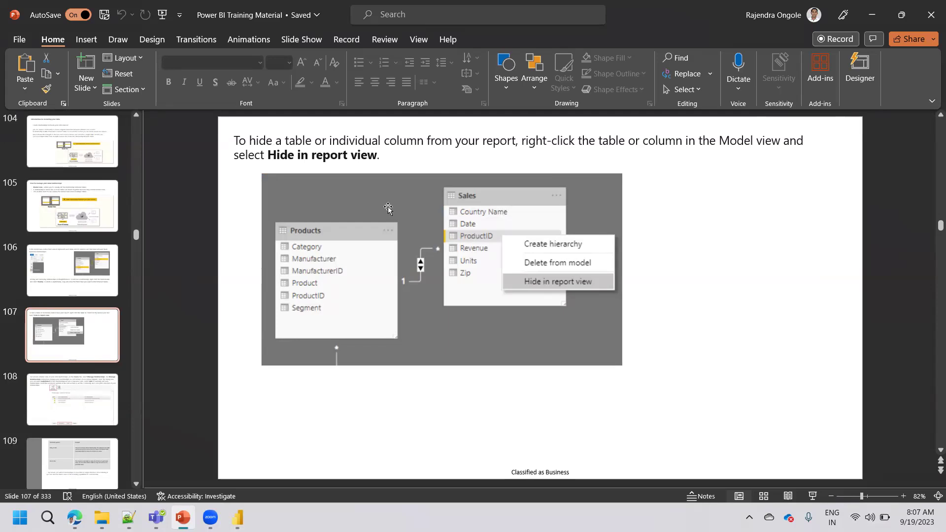
key("alt+Tab")
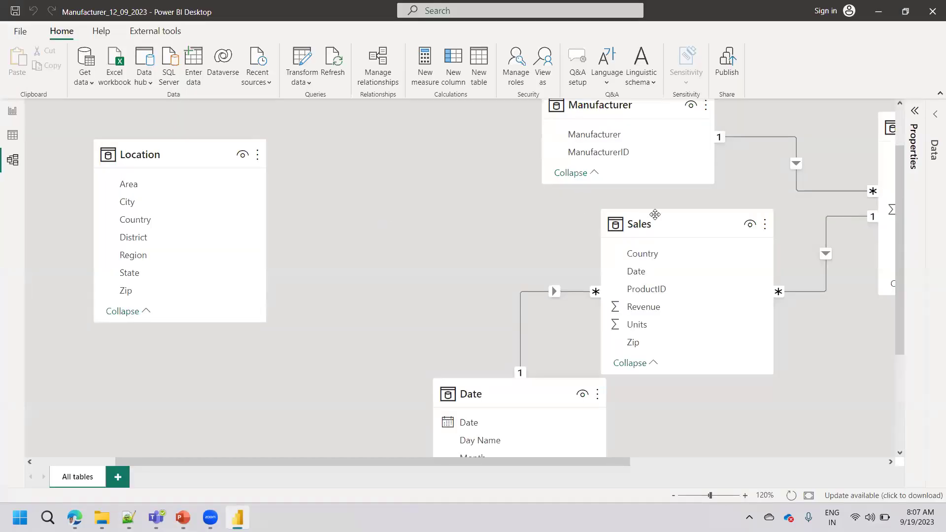
Hide the whole Location table from report view in the model diagram.
left_click(12, 112)
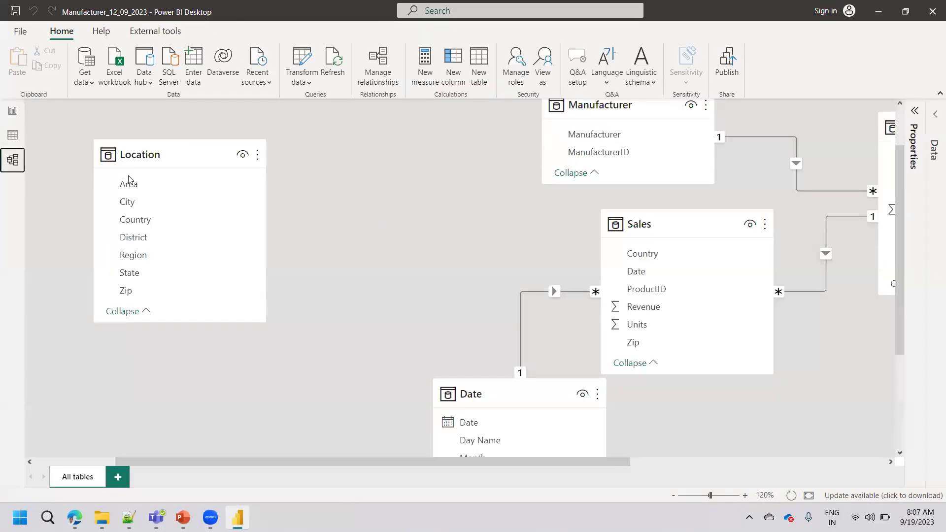
left_click(13, 159)
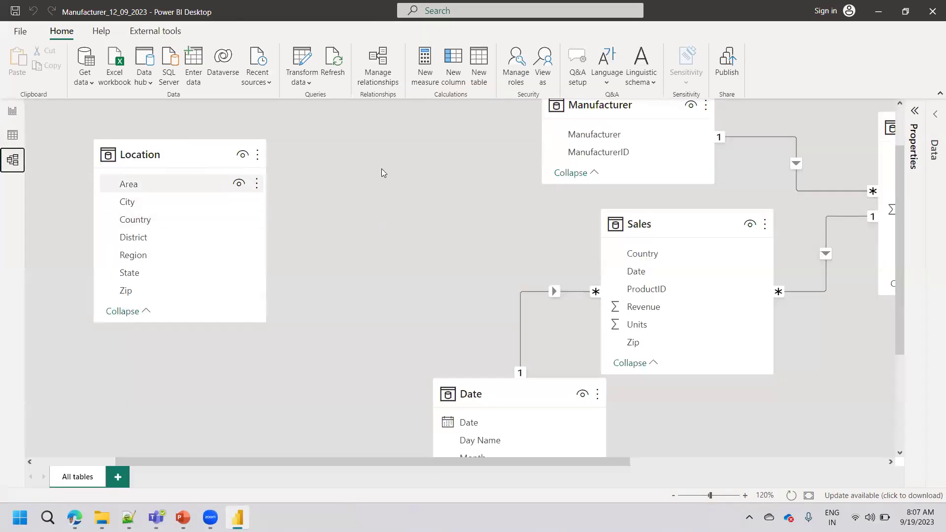
left_click(890, 462)
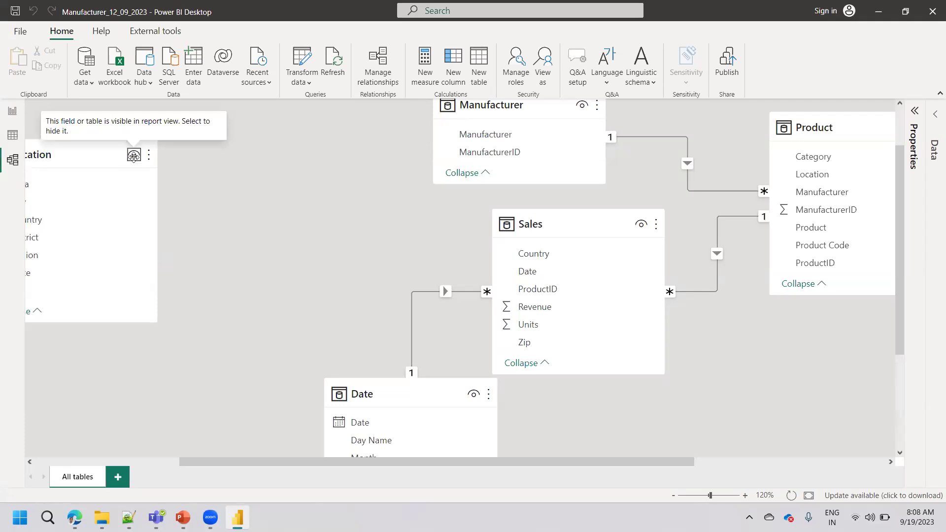
left_click(134, 161)
left_click(229, 172)
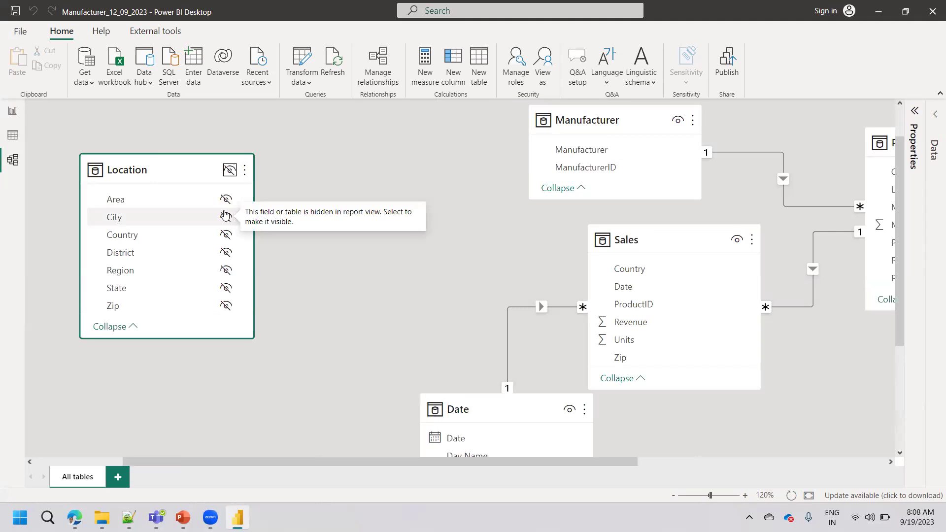
Add a new report page and expand the Manufacturer and Product tables to show their fields.
left_click(12, 113)
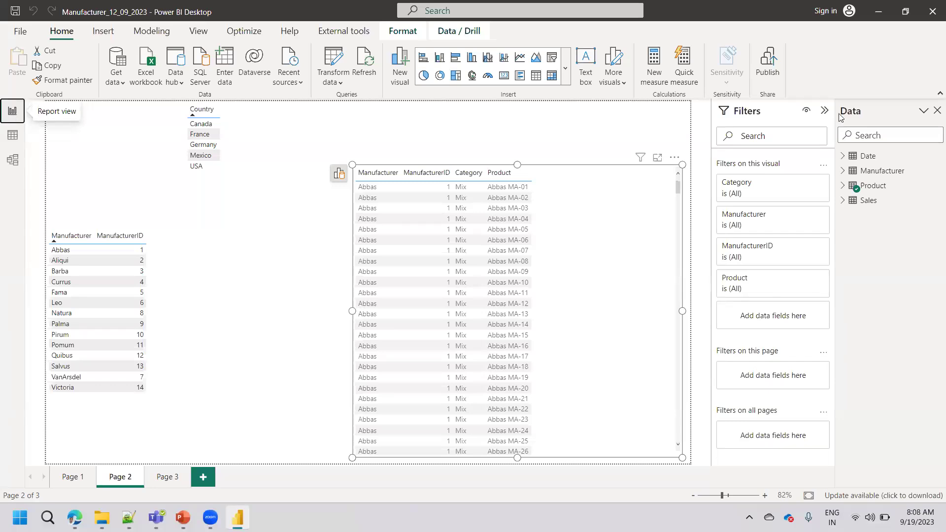
mouse_move(868, 205)
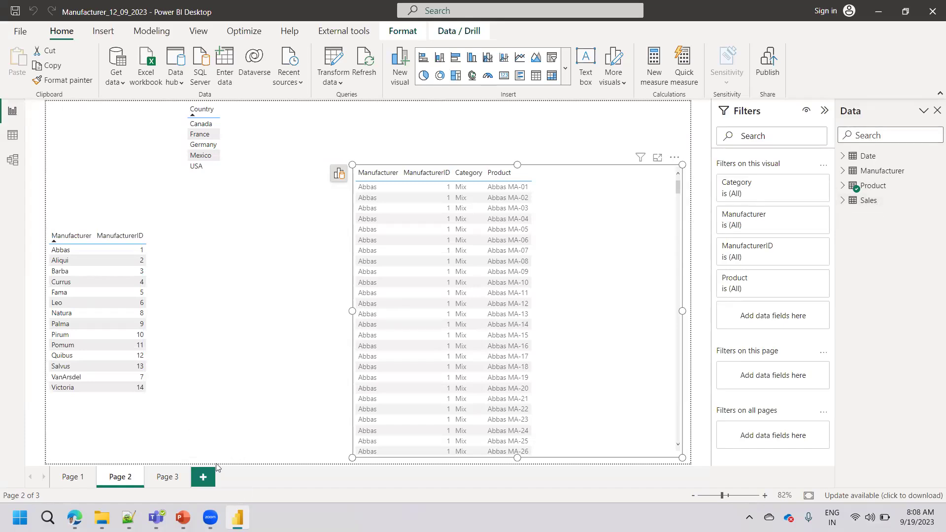
left_click(202, 477)
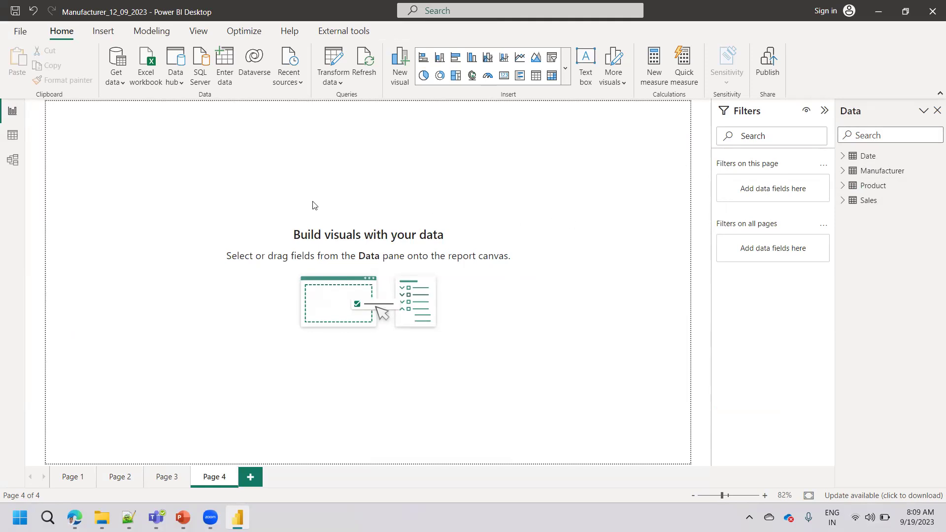
left_click(842, 171)
left_click(843, 215)
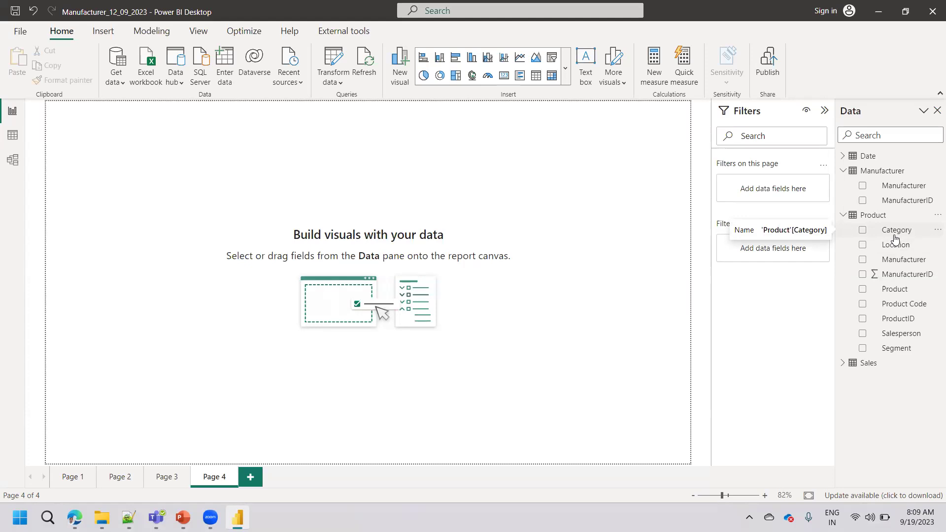
In the model diagram, hide the Product table's Product Code, Manufacturer, ManufacturerID and Location columns from report view.
left_click(13, 161)
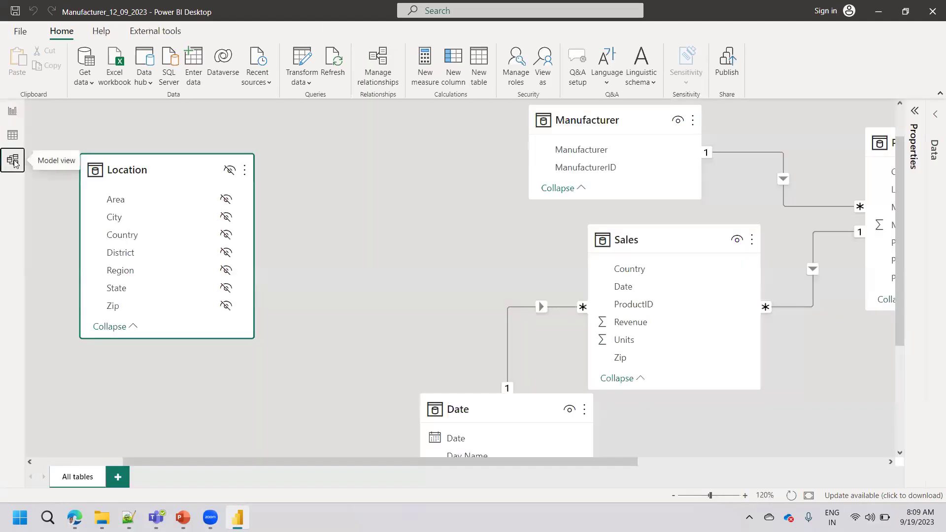
left_click_drag(572, 460, 745, 460)
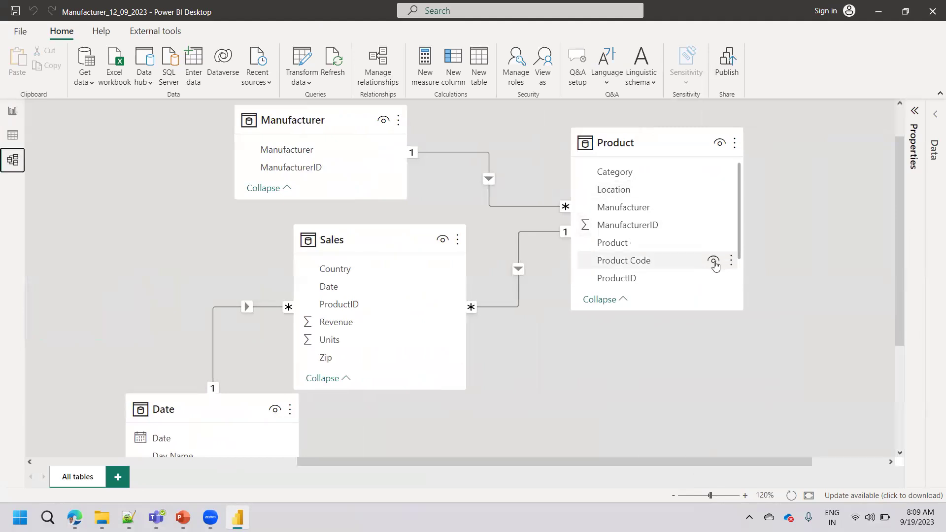
left_click(810, 287)
left_click(834, 246)
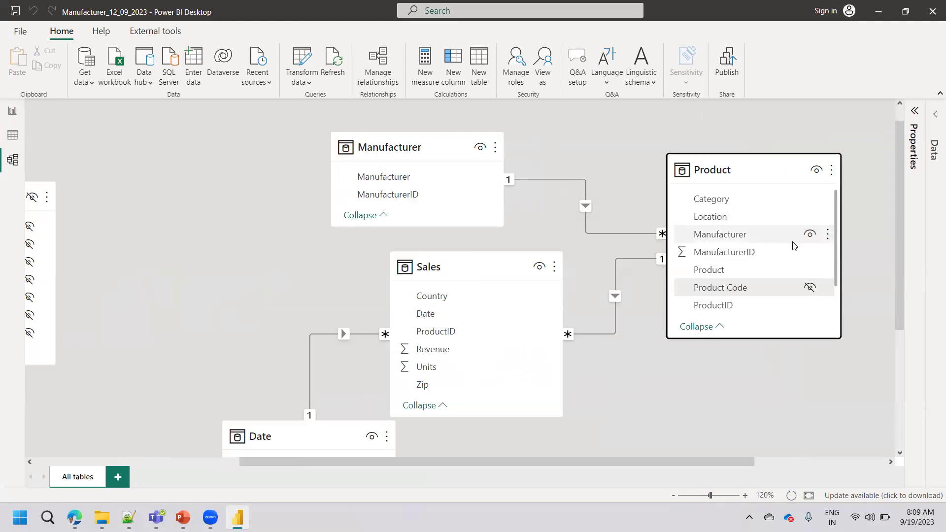
left_click(809, 235)
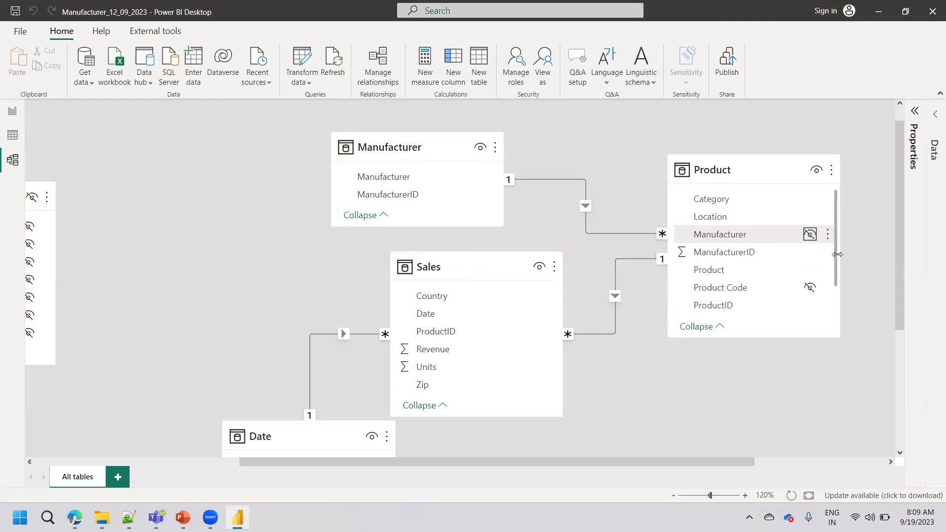
left_click(811, 254)
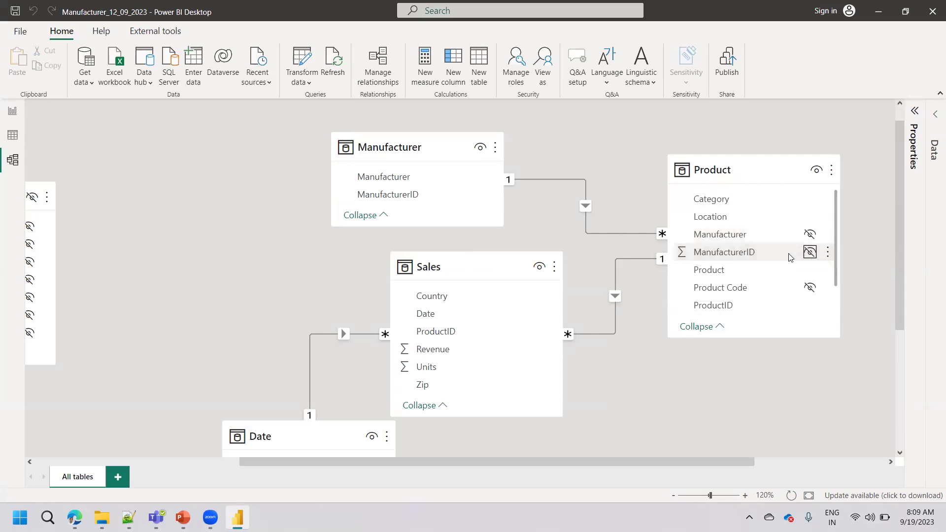
left_click(810, 217)
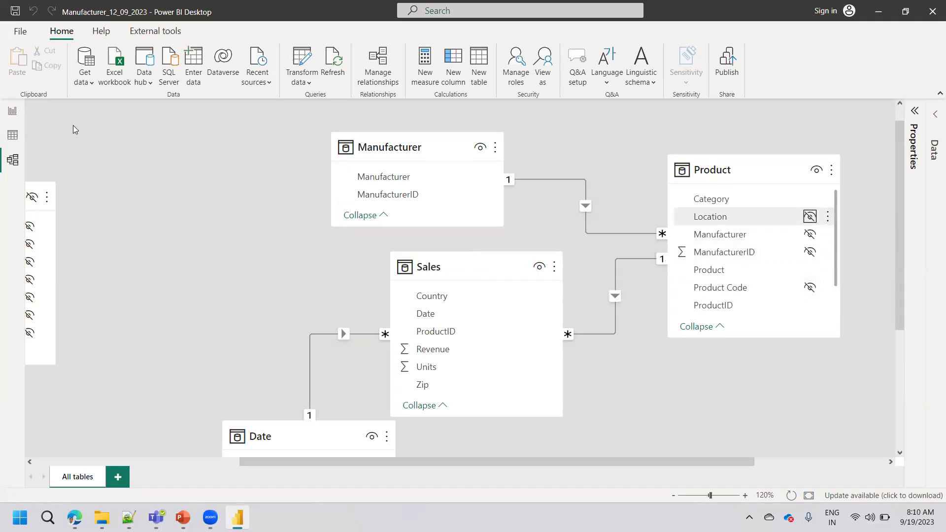
Compare how hidden tables and columns are listed in report, model and data views, viewing the Location table's rows.
left_click(13, 112)
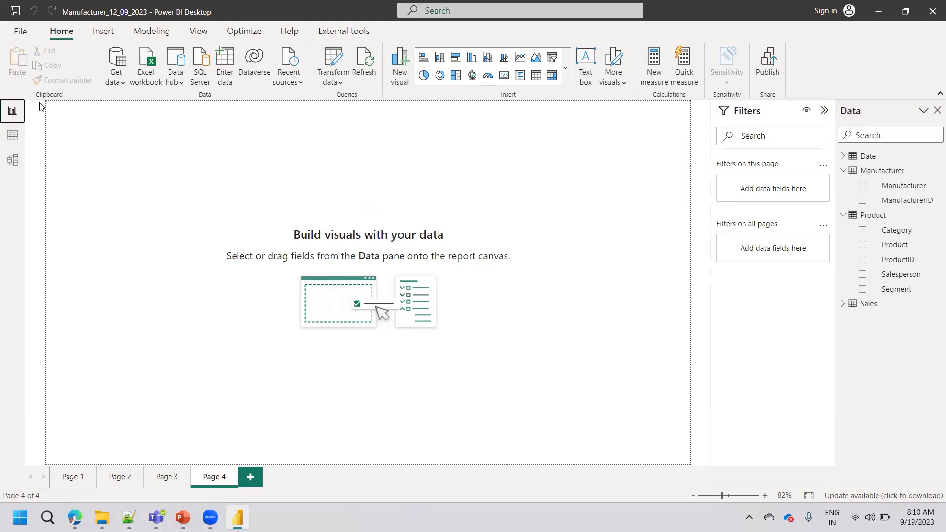
left_click(14, 162)
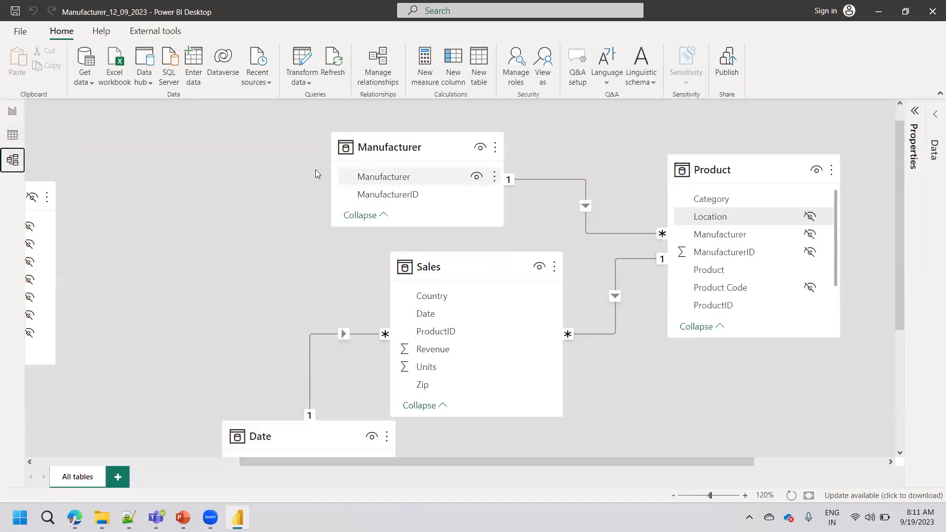
left_click(14, 137)
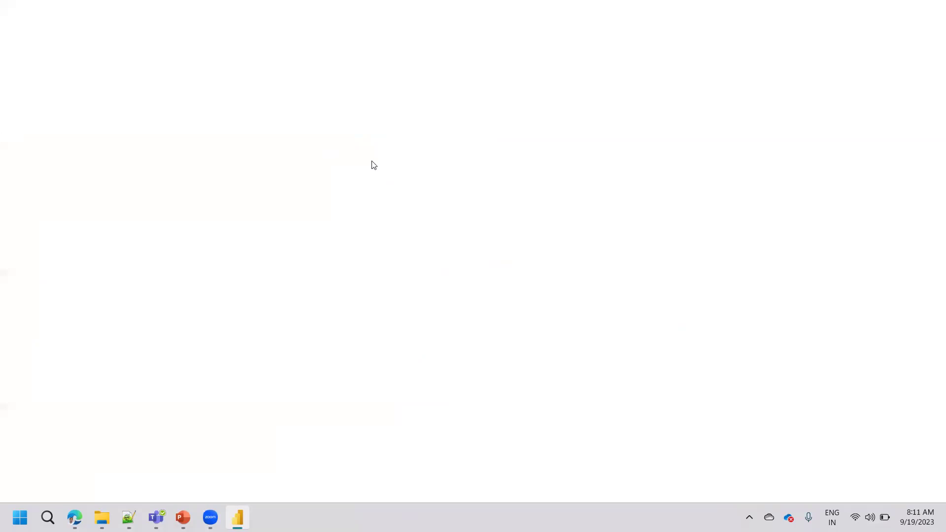
left_click(842, 293)
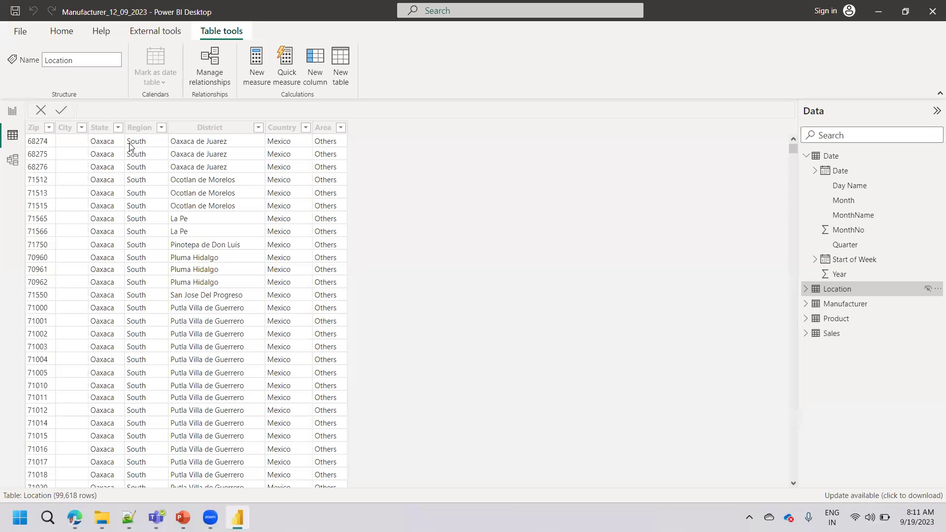
left_click(12, 111)
left_click(13, 159)
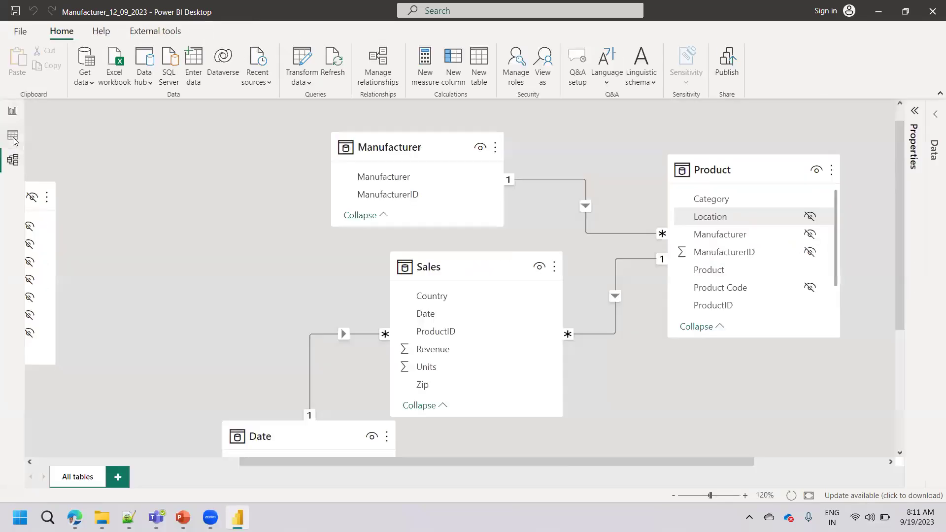
left_click(12, 135)
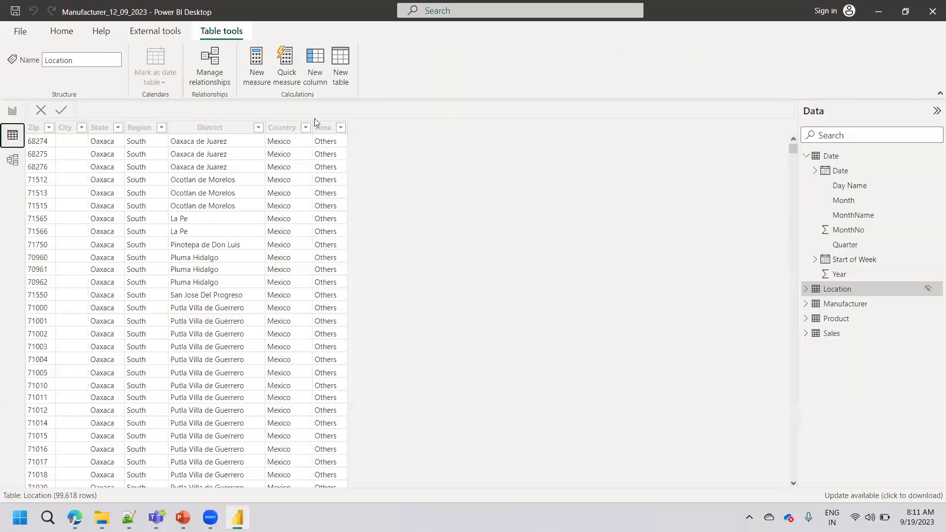
In the data view, make the Product table's hidden Location and Manufacturer columns visible in report view again.
left_click(834, 318)
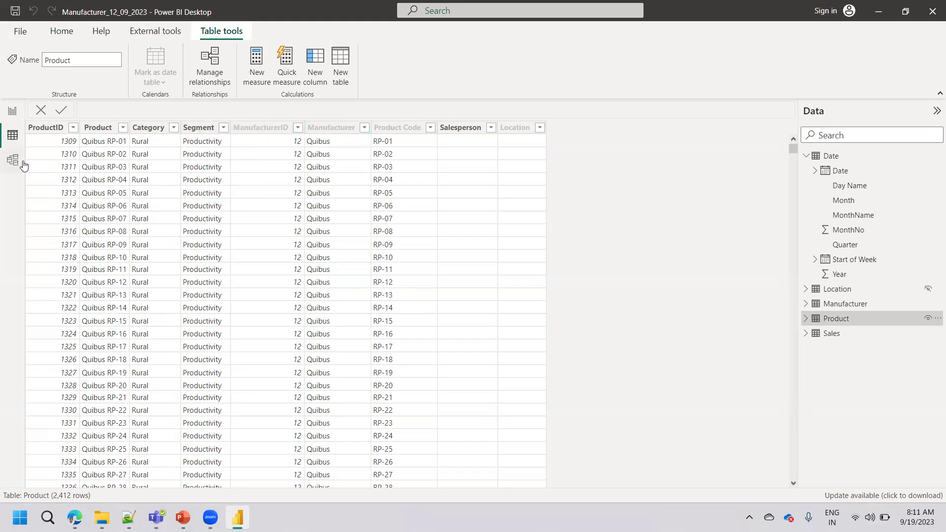
left_click(10, 114)
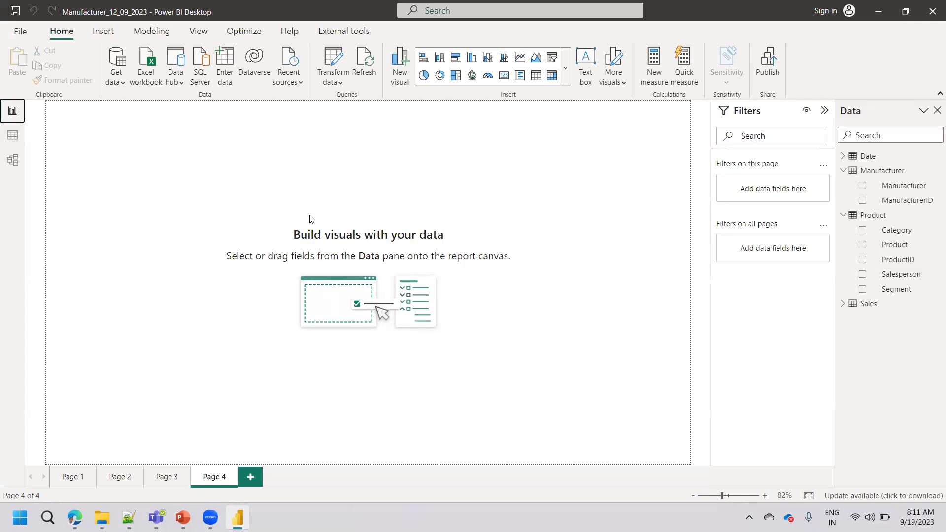
left_click(12, 140)
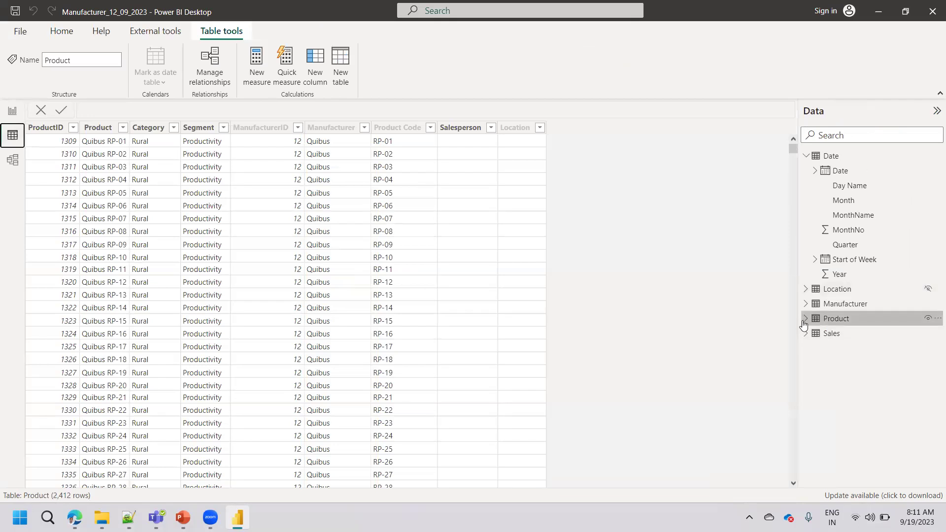
left_click(805, 322)
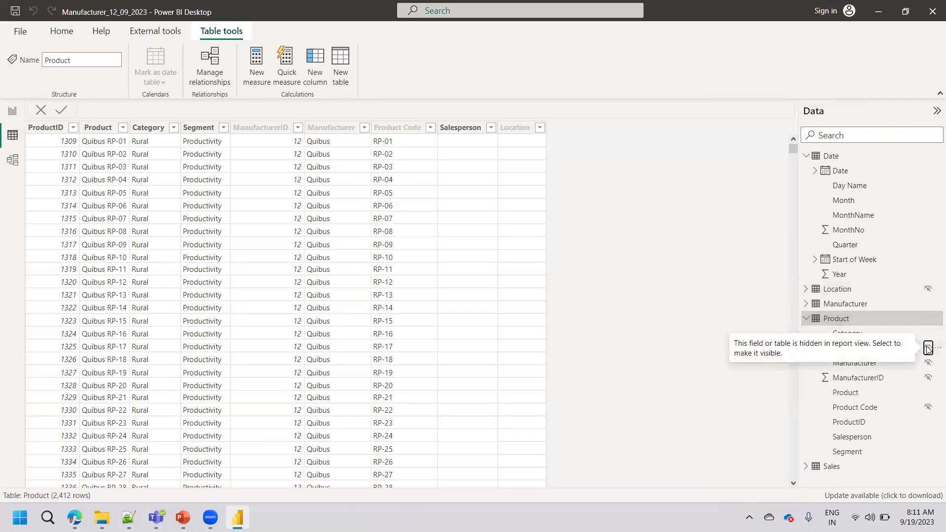
left_click(928, 349)
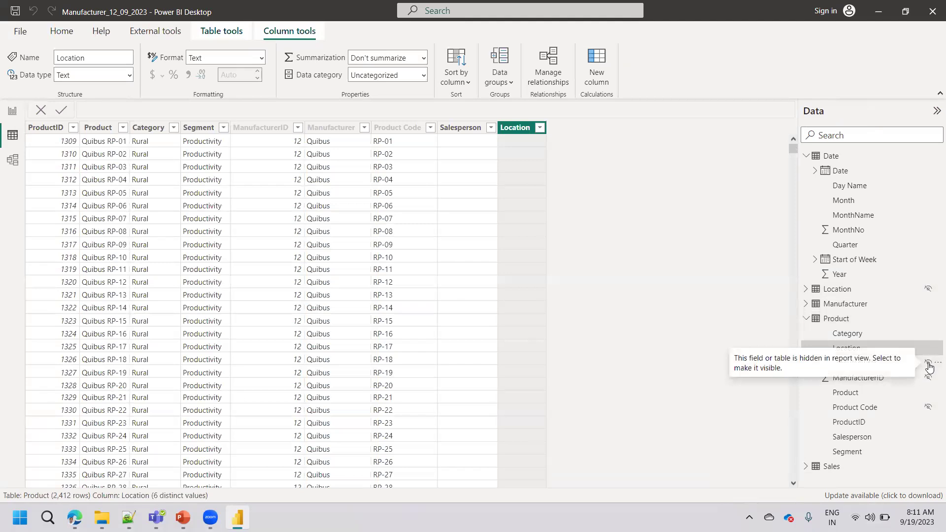
left_click(928, 365)
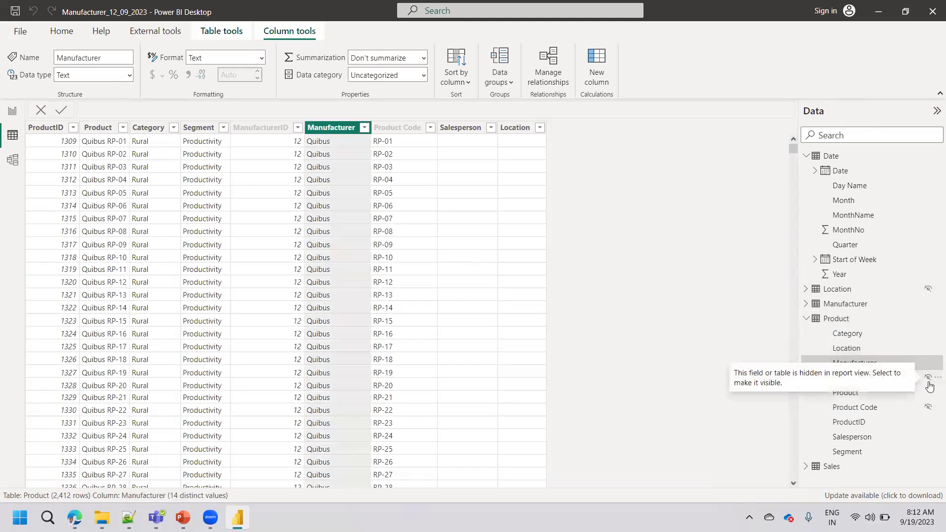
In the report view, turn on viewing of hidden tables and columns in the field list.
left_click(13, 116)
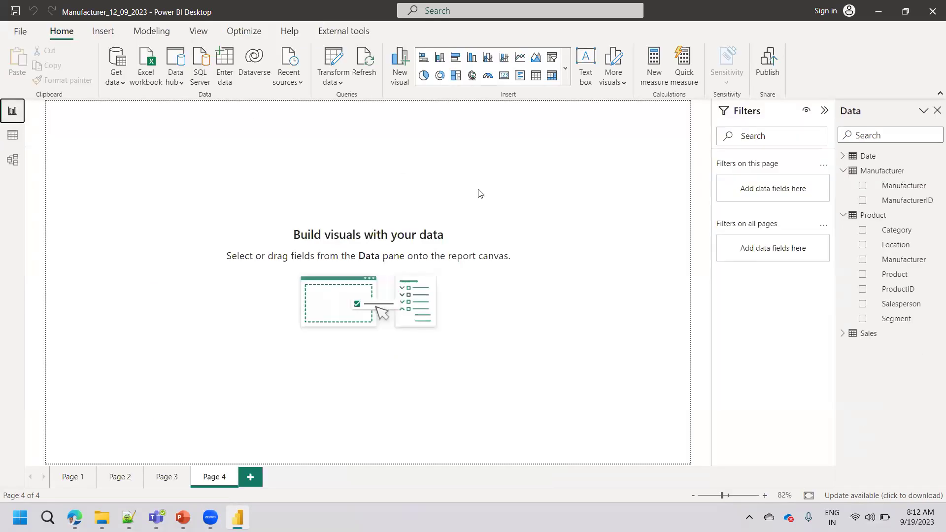
right_click(869, 218)
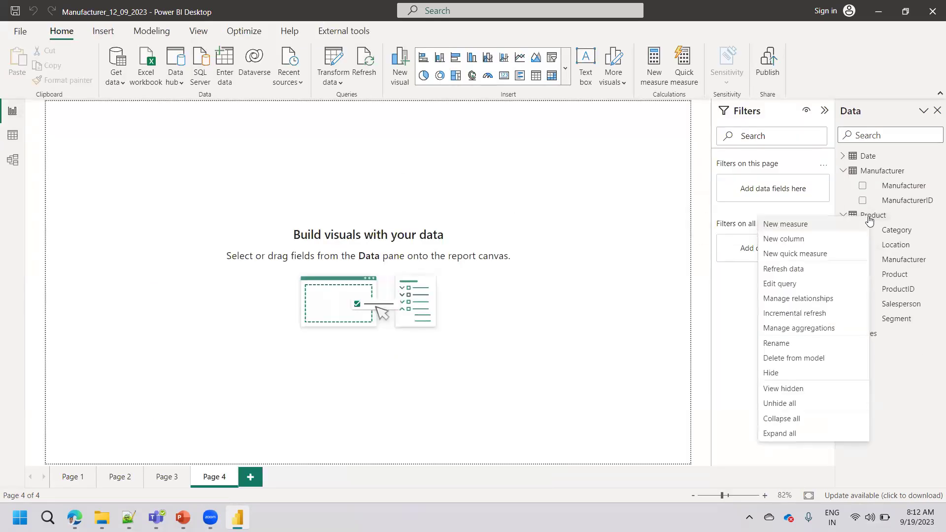
left_click(793, 389)
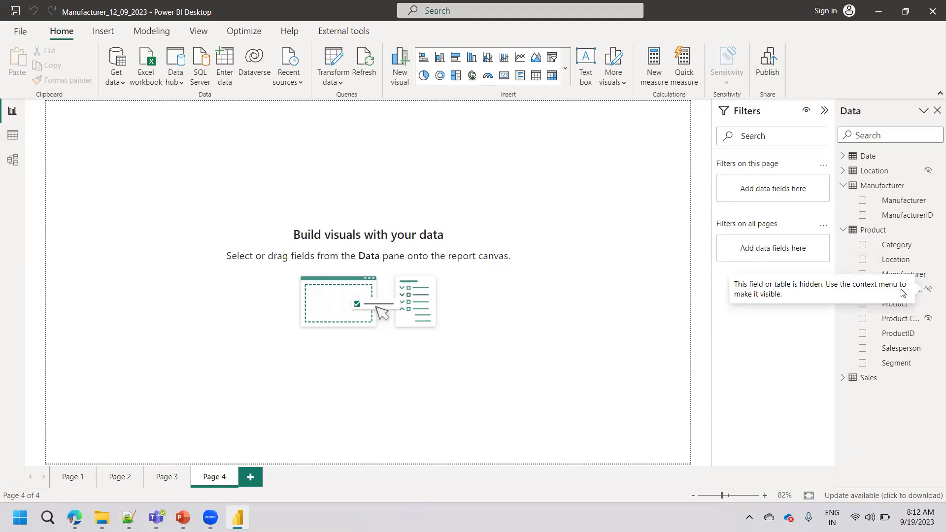
Unhide all hidden items in the model and check the Product table's columns in the data view.
right_click(902, 321)
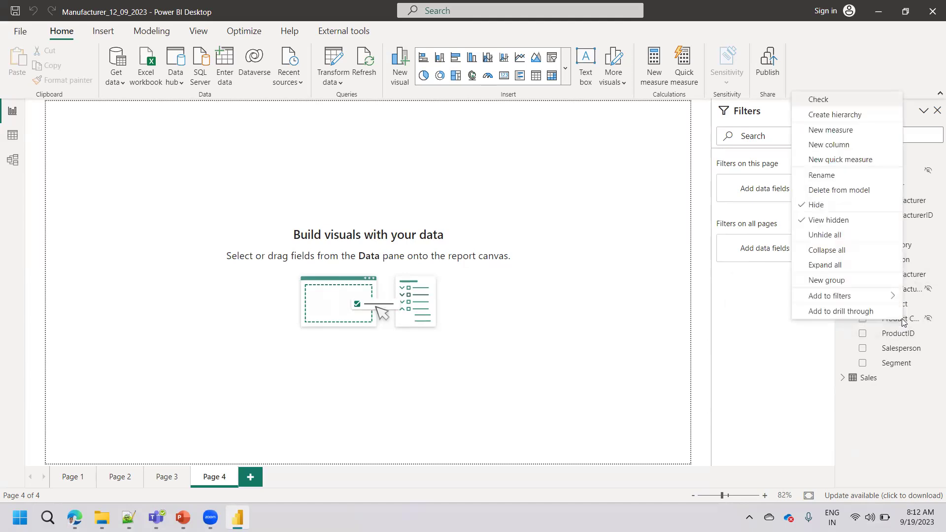
left_click(839, 238)
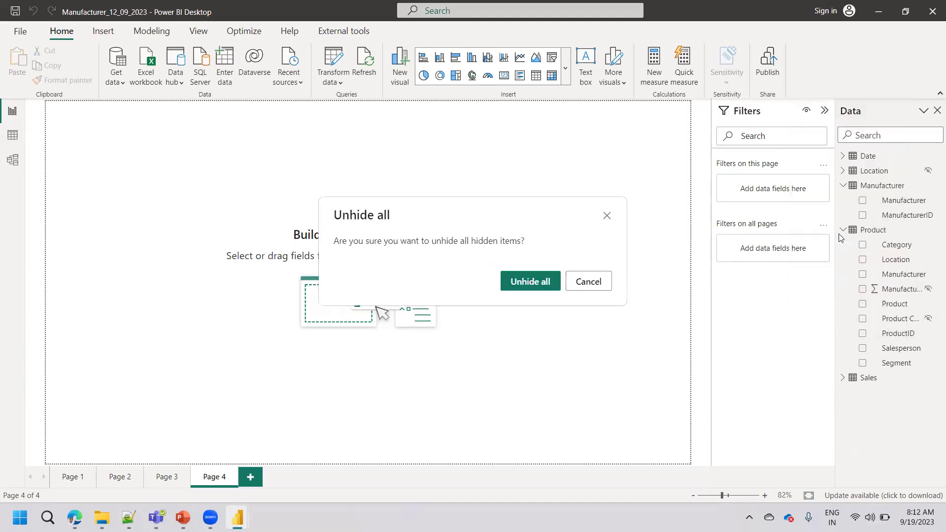
left_click(530, 289)
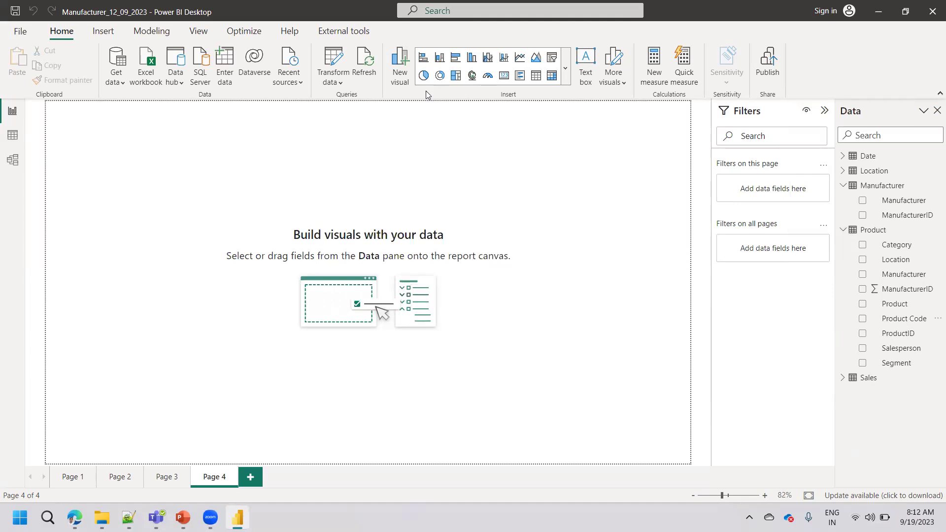
left_click(11, 137)
left_click(12, 110)
left_click(12, 135)
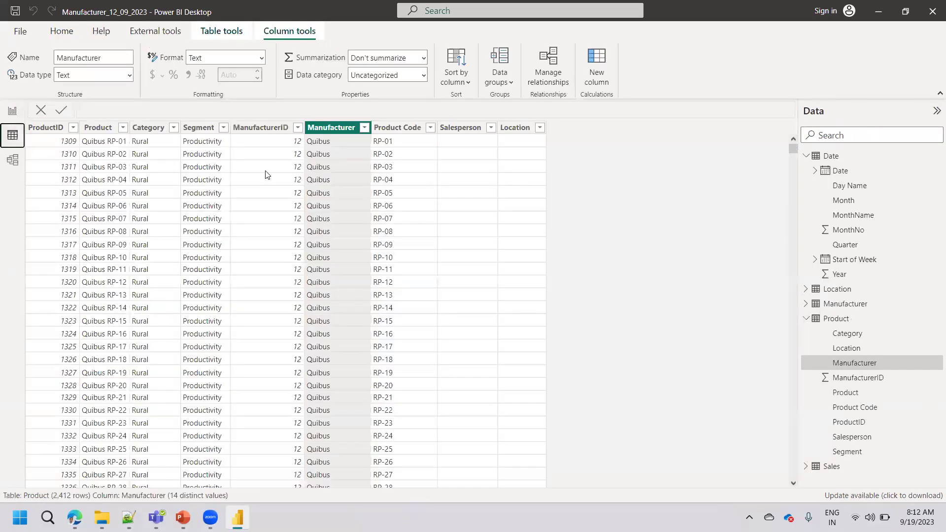
right_click(266, 131)
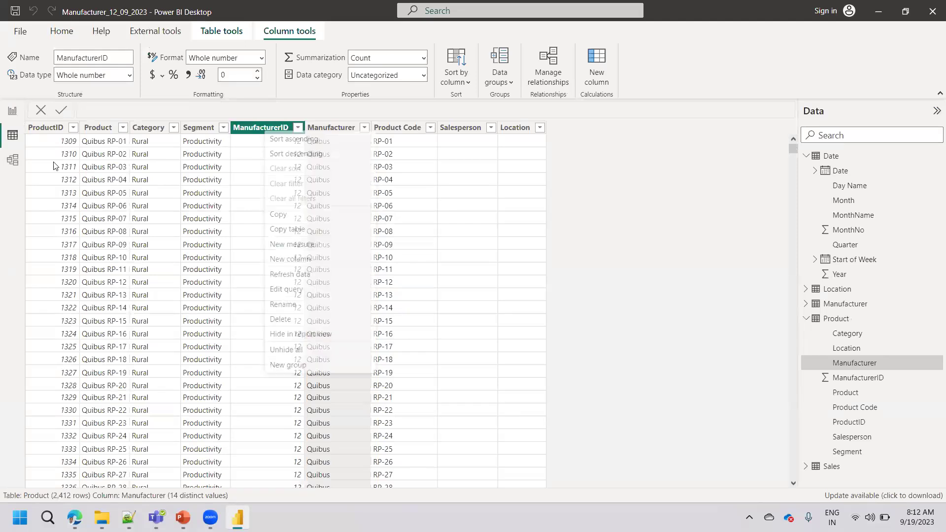
In the model diagram, hide the Sales table's Zip column and the whole Location table from report view.
left_click(13, 161)
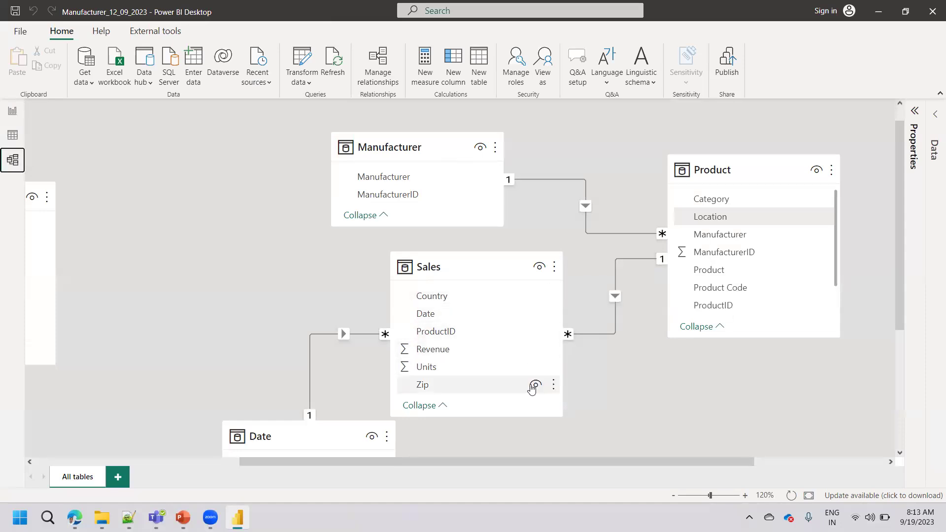
left_click(534, 385)
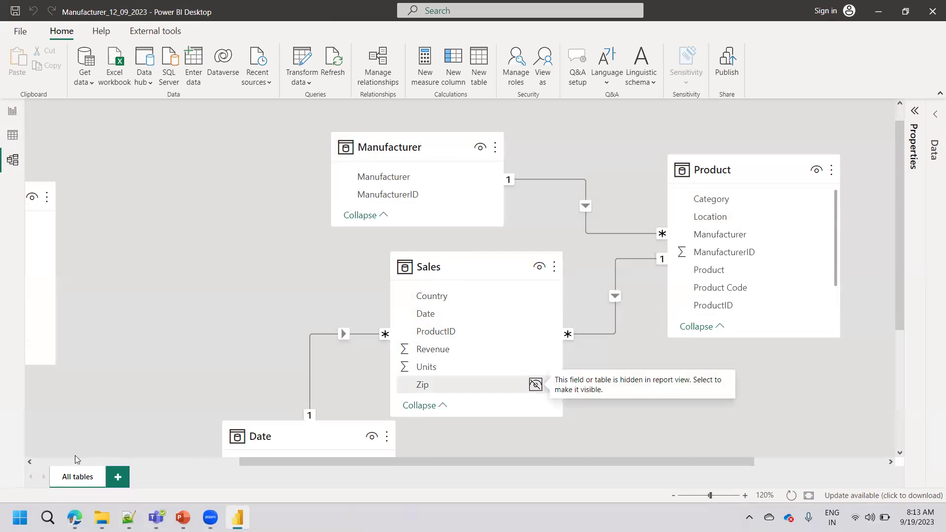
scroll(74, 453, "down", 1)
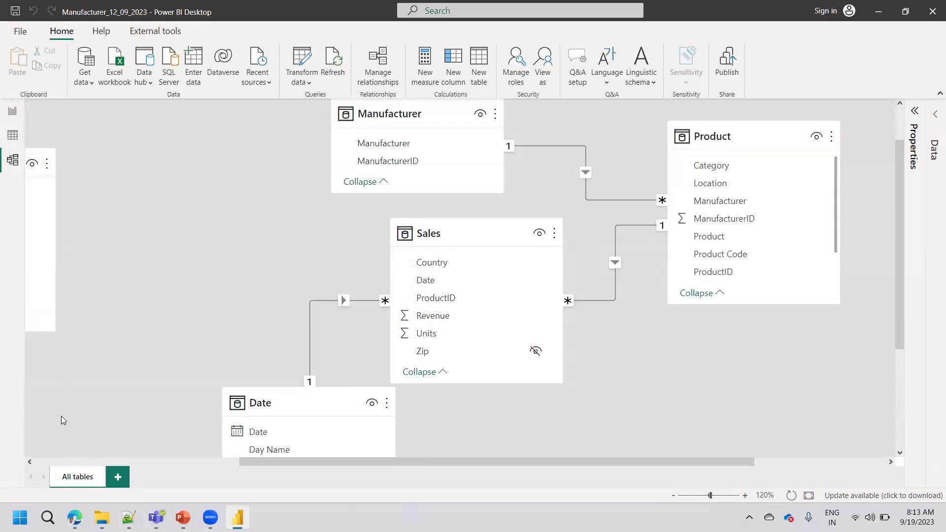
left_click(45, 462)
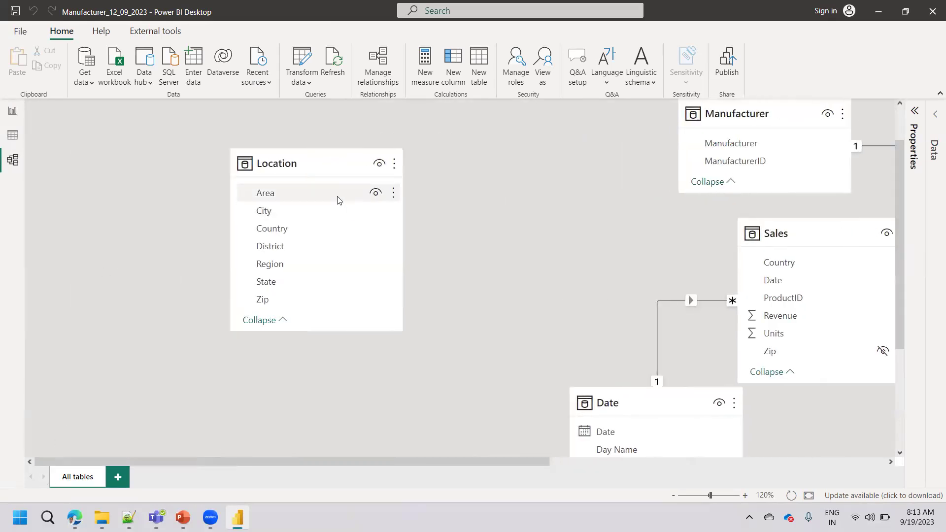
left_click(12, 111)
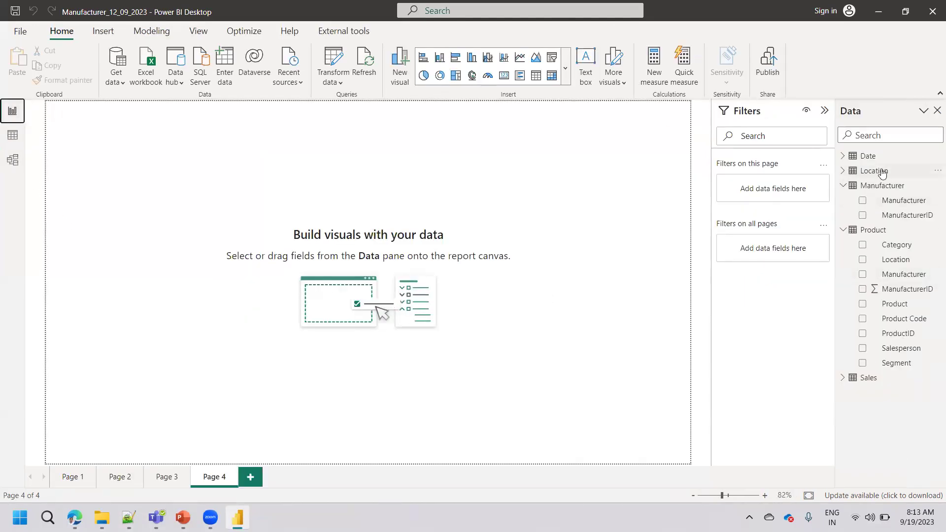
left_click(13, 160)
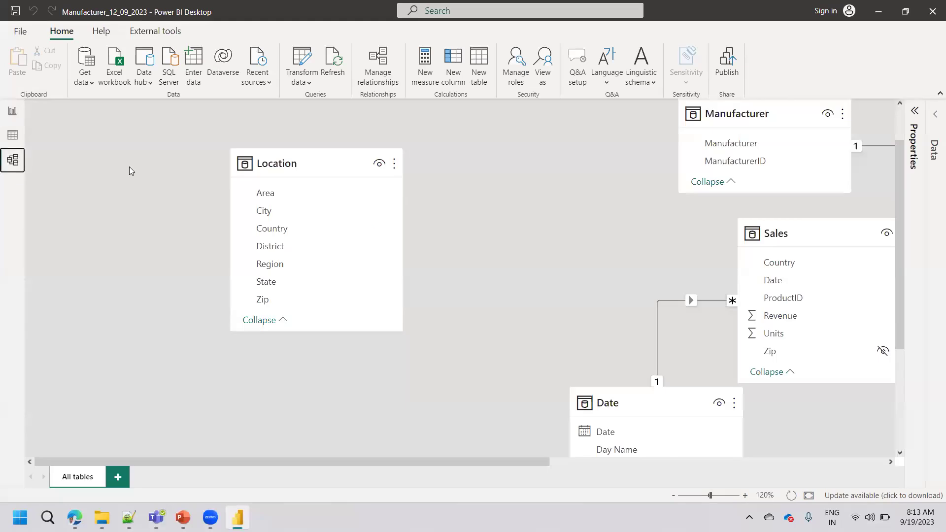
left_click(379, 163)
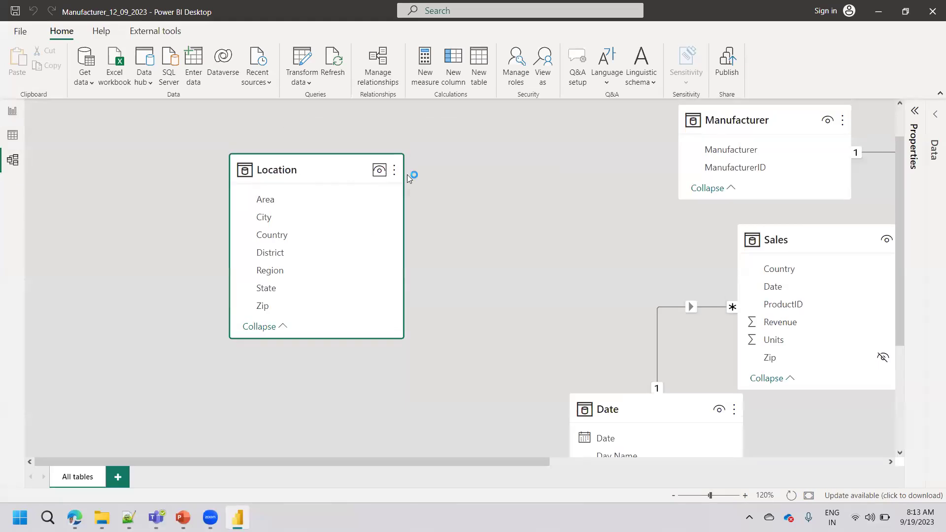
In the report view, turn off viewing of hidden items in the field list.
left_click(12, 111)
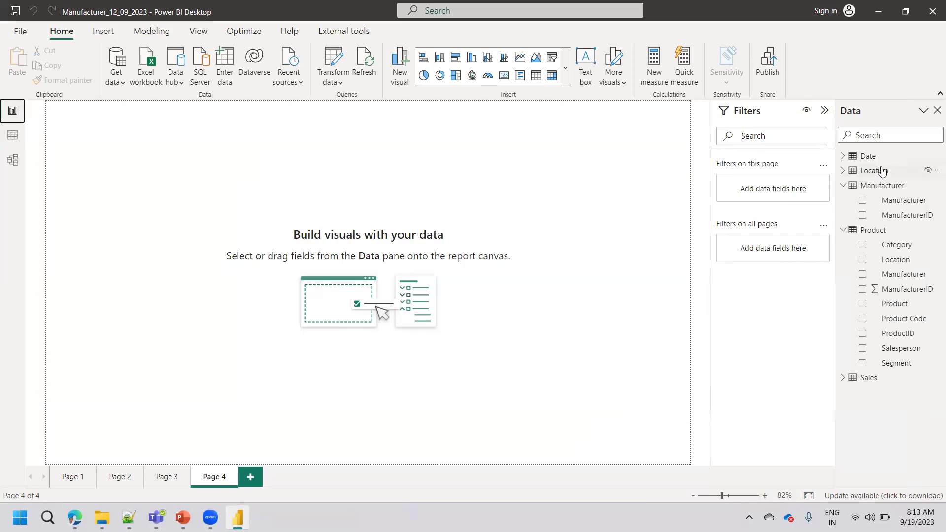
right_click(901, 176)
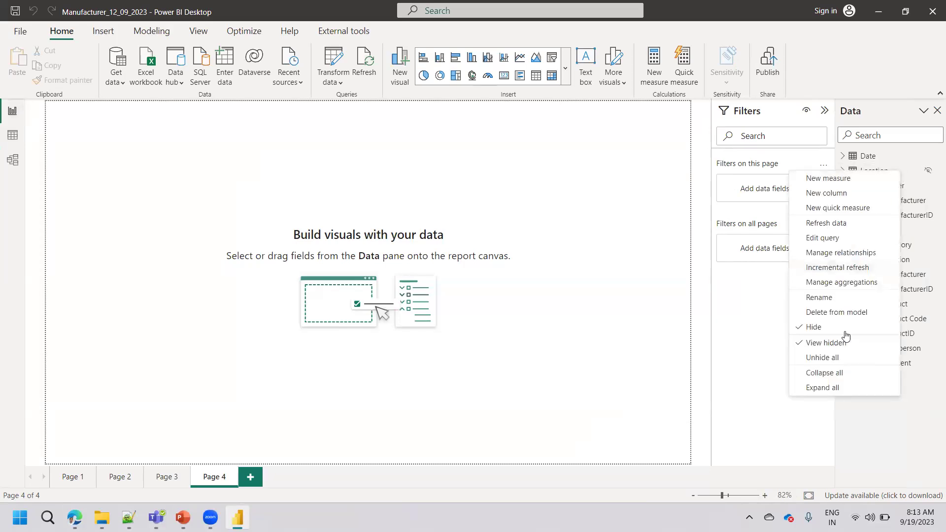
left_click(812, 343)
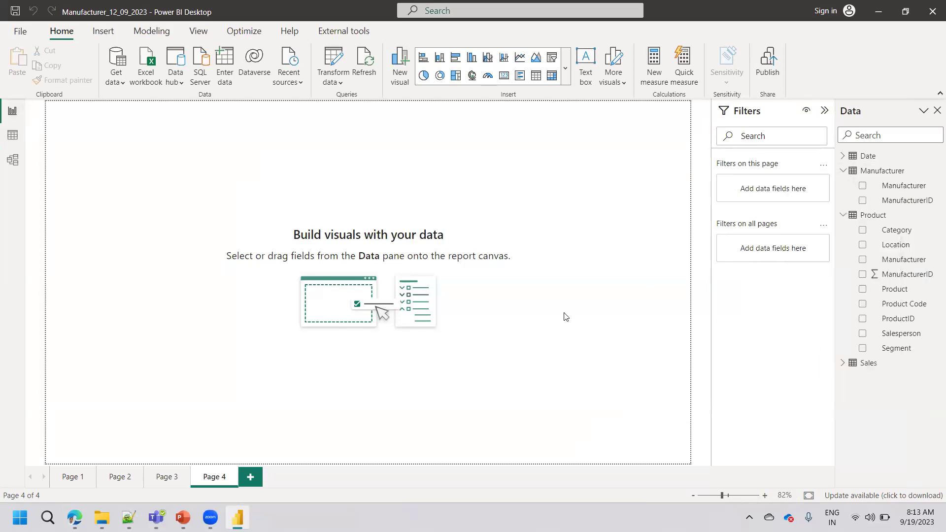
left_click(899, 333)
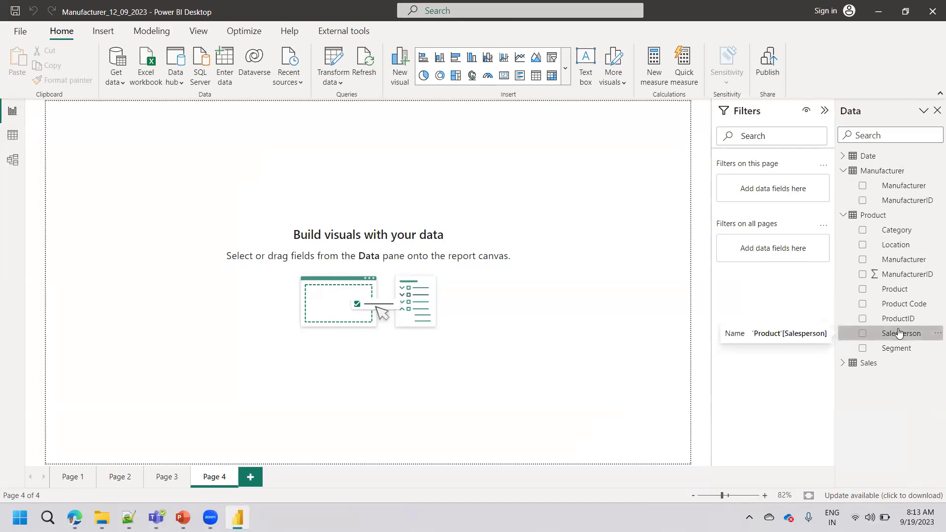
left_click(611, 205)
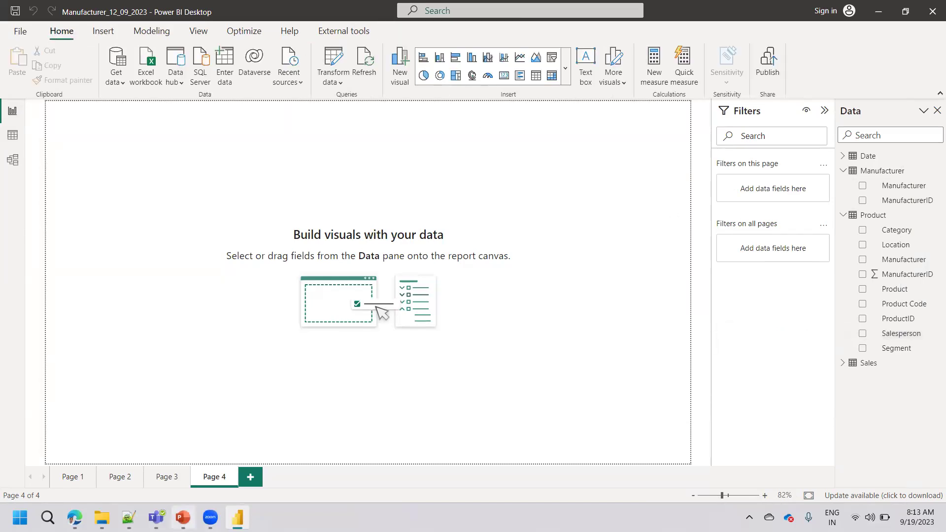
Switch to PowerPoint, view the training slide on the Manage Relationships dialog, and return to Power BI Desktop.
left_click(182, 517)
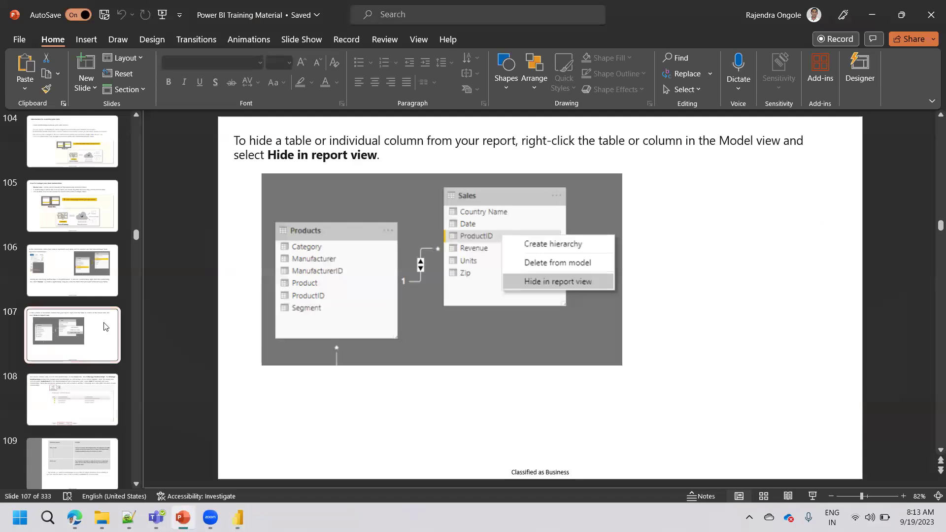
key("Down")
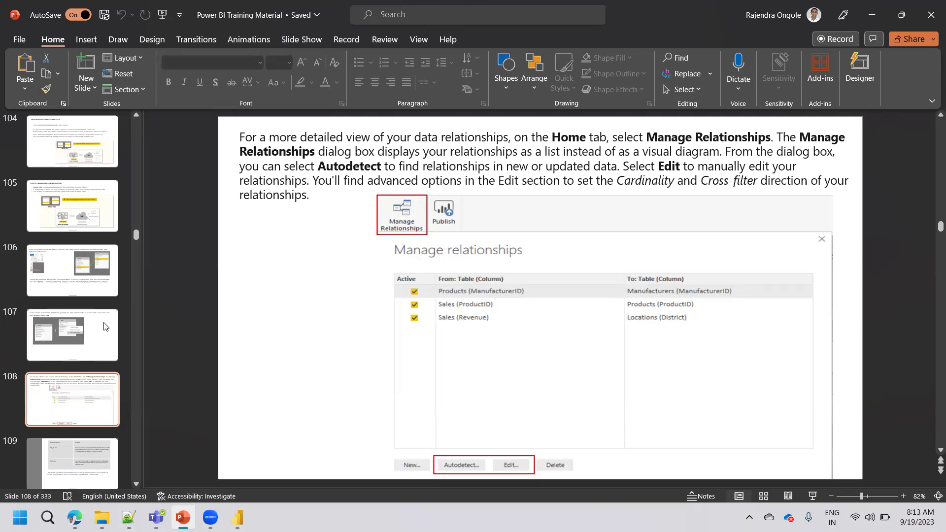
key("alt+Tab")
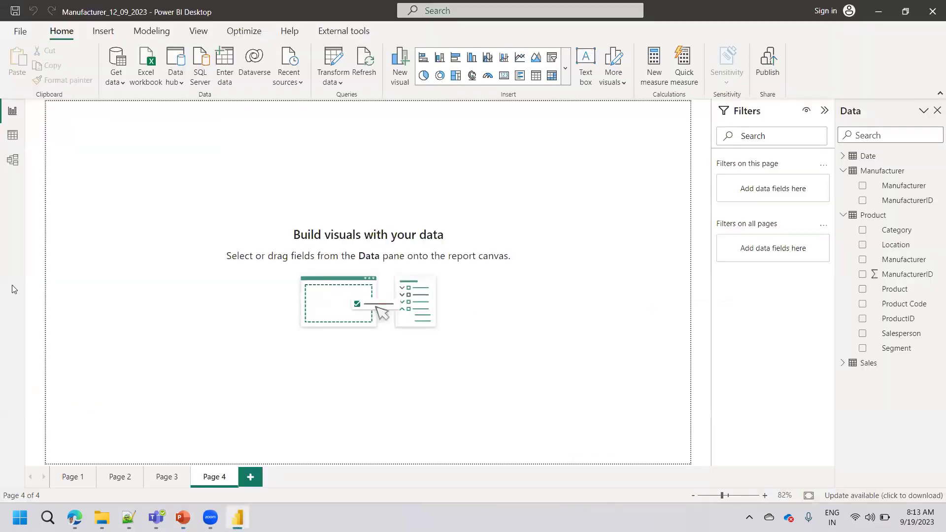
In the model diagram, create an active many-to-many relationship from Location's Country to Sales' Date with cross filter direction Both.
left_click(12, 161)
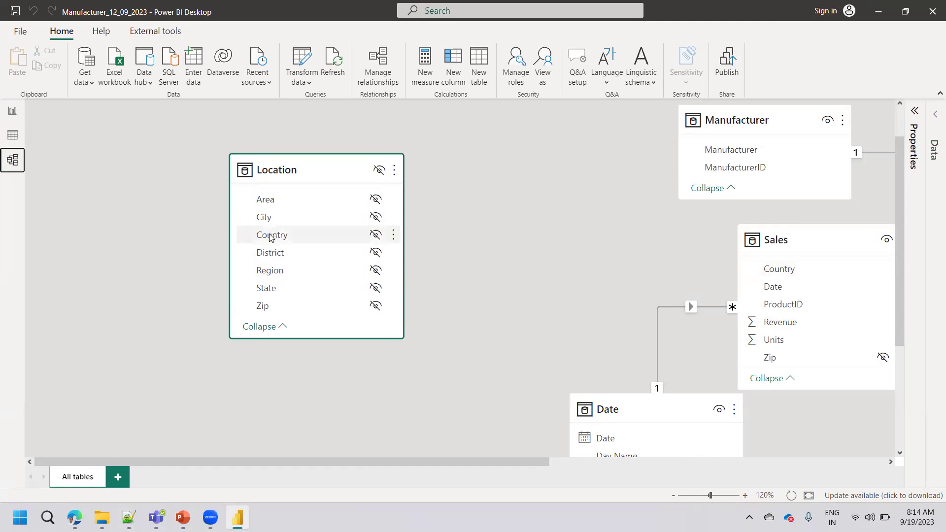
left_click_drag(270, 238, 776, 291)
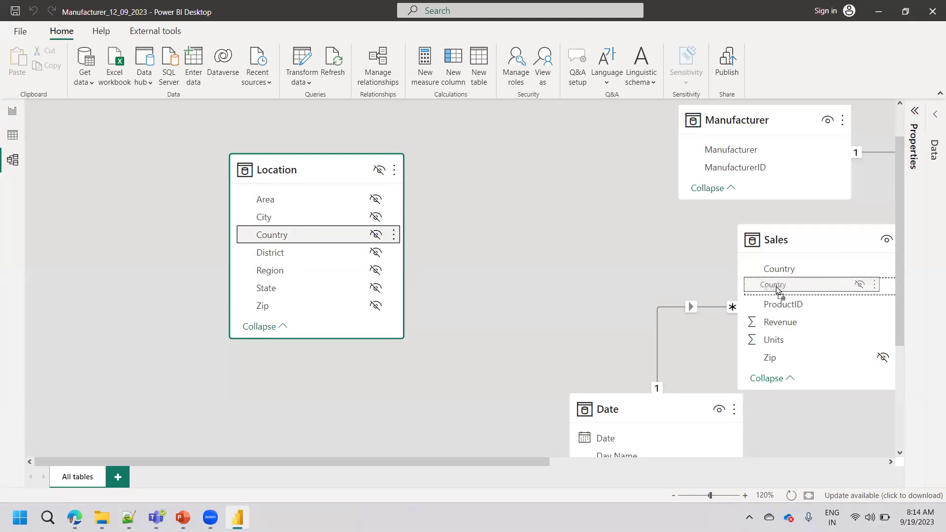
left_click_drag(776, 289, 788, 287)
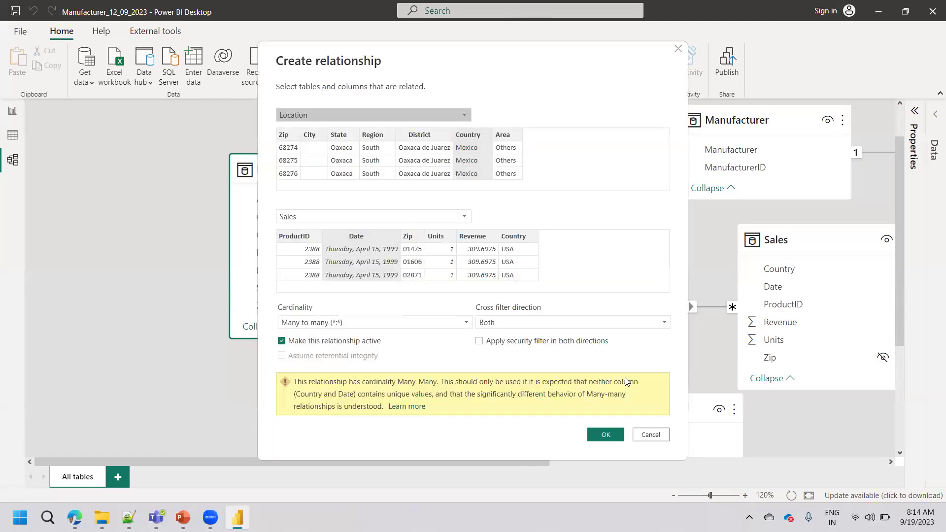
left_click(607, 434)
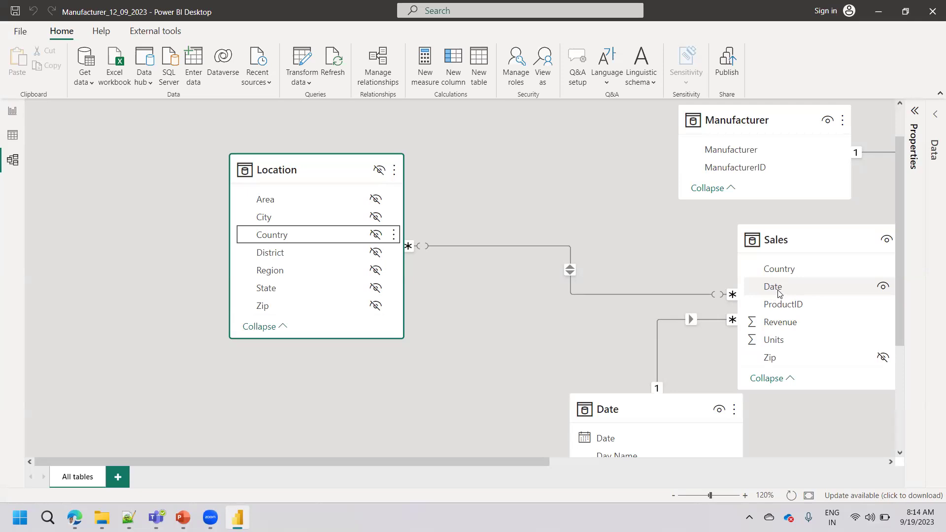
Create an inactive many-to-many relationship from Location's Zip to Sales' Zip with cross filter direction Both, using the Manage Relationships dialog.
left_click(389, 84)
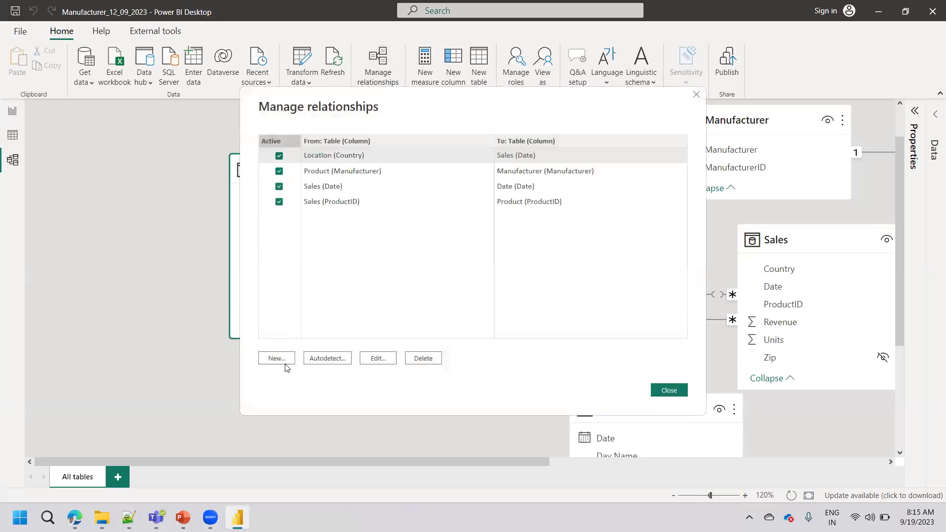
left_click(282, 357)
left_click(360, 139)
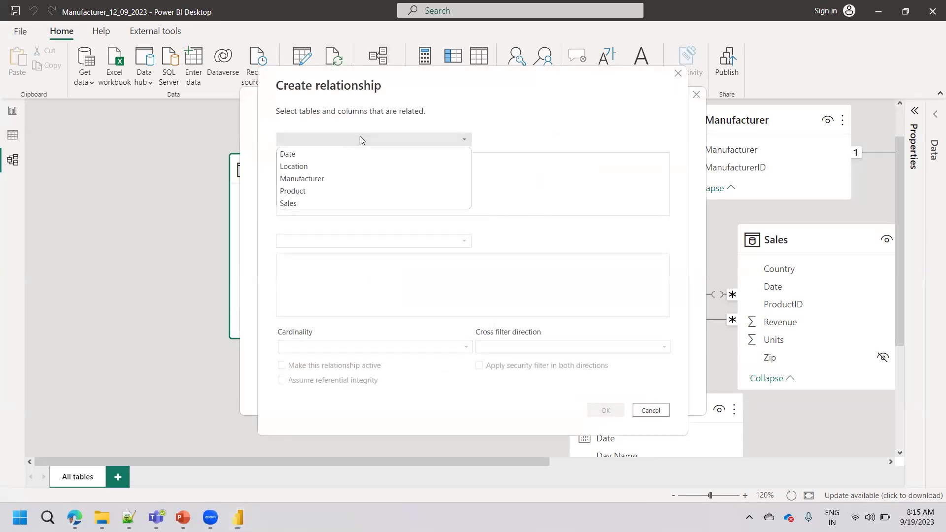
left_click(311, 166)
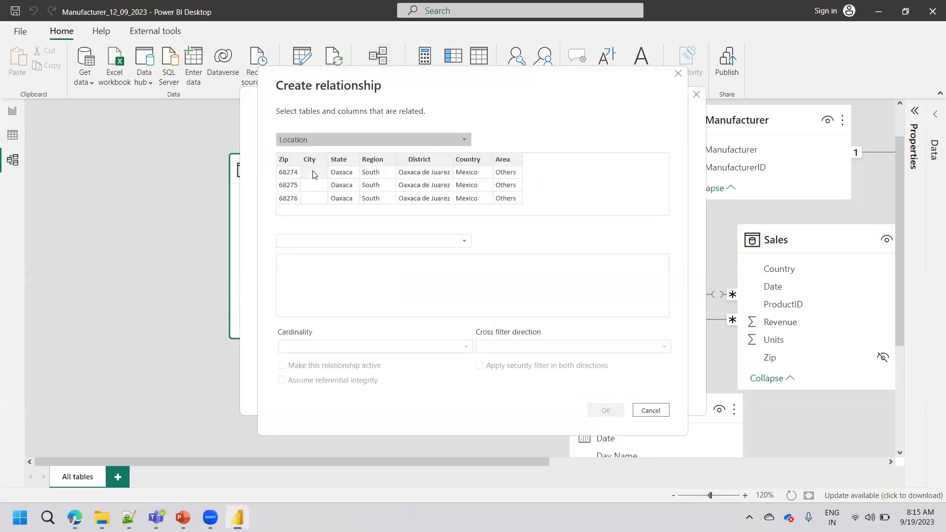
left_click(325, 242)
left_click(300, 292)
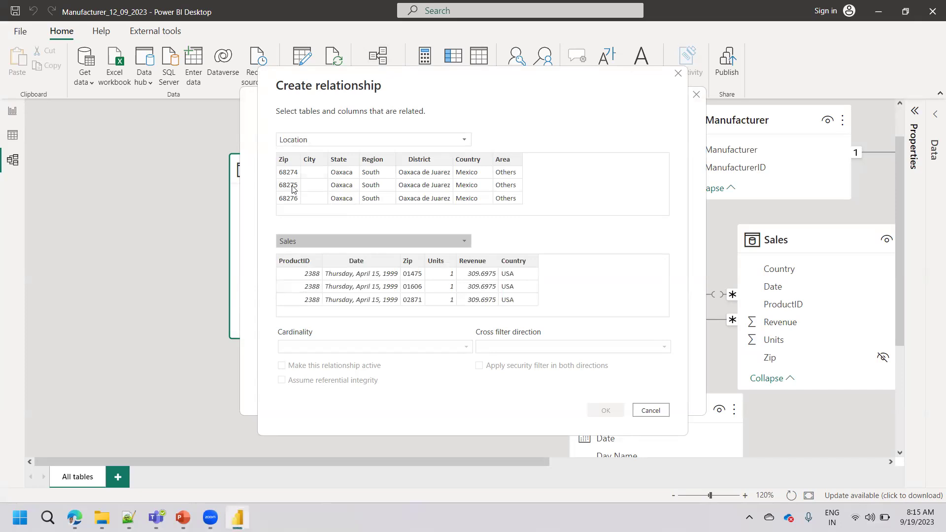
left_click(286, 160)
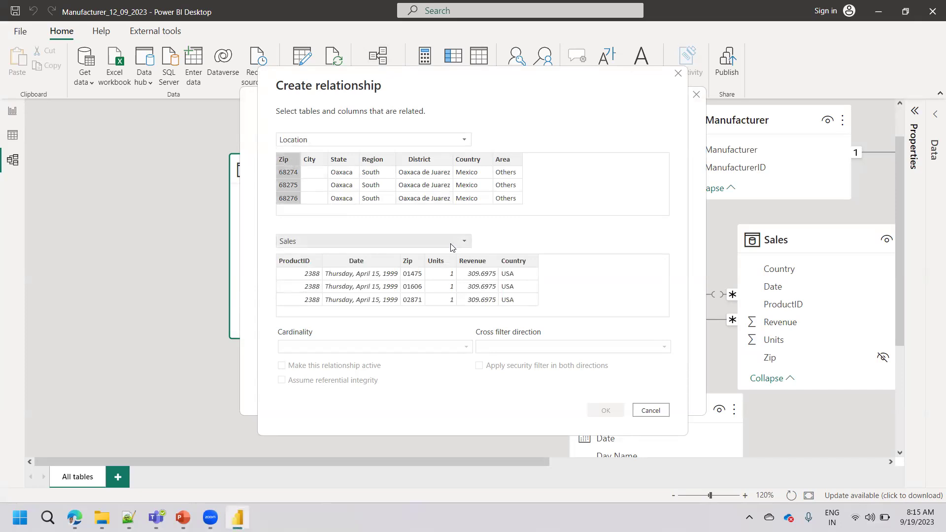
left_click(405, 262)
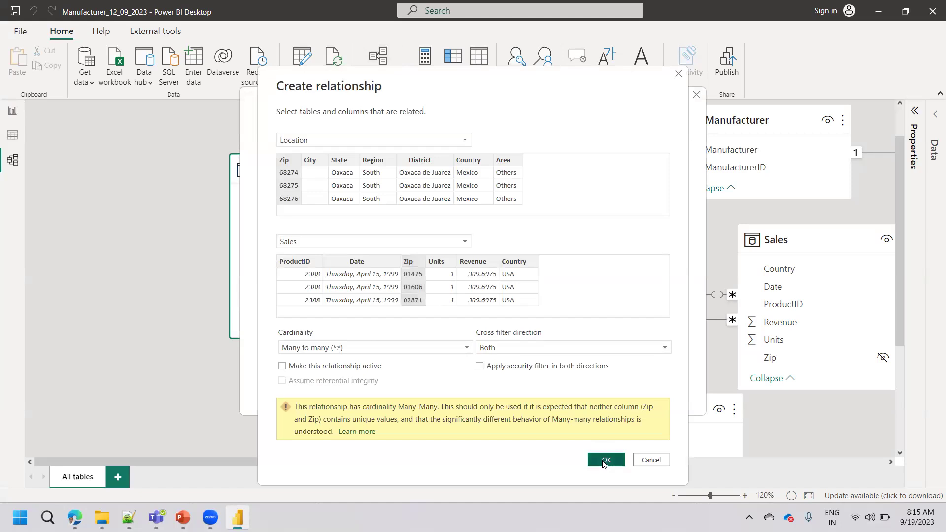
left_click(605, 459)
left_click(668, 390)
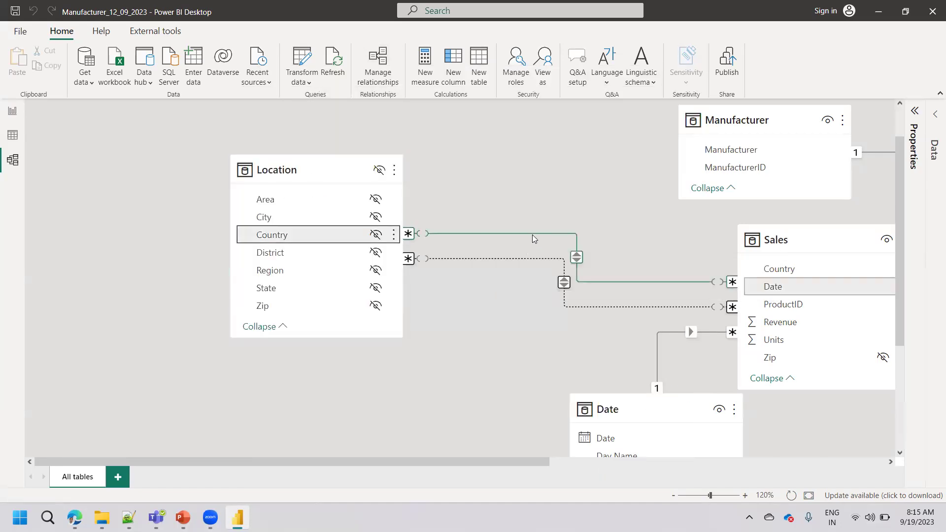
Delete the active relationship between Location's Country and Sales' Date from the model diagram.
right_click(532, 234)
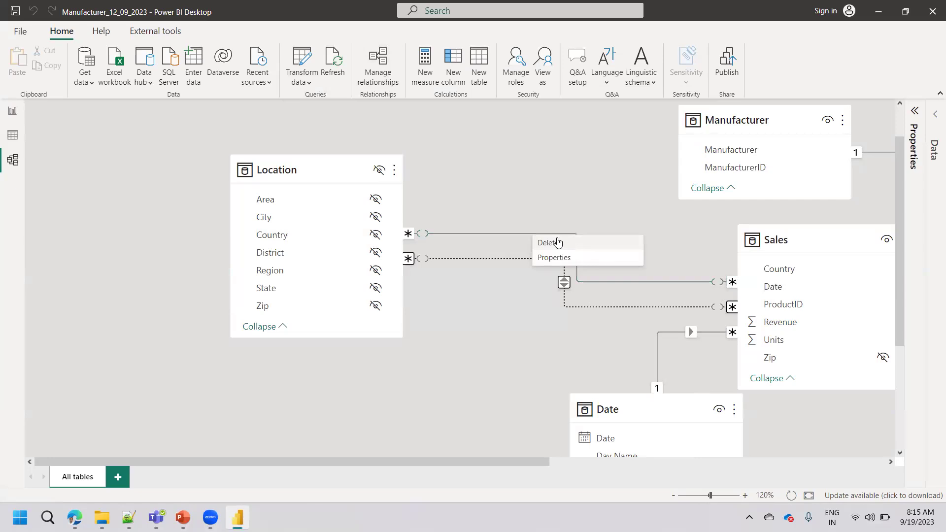
left_click(624, 262)
left_click(537, 280)
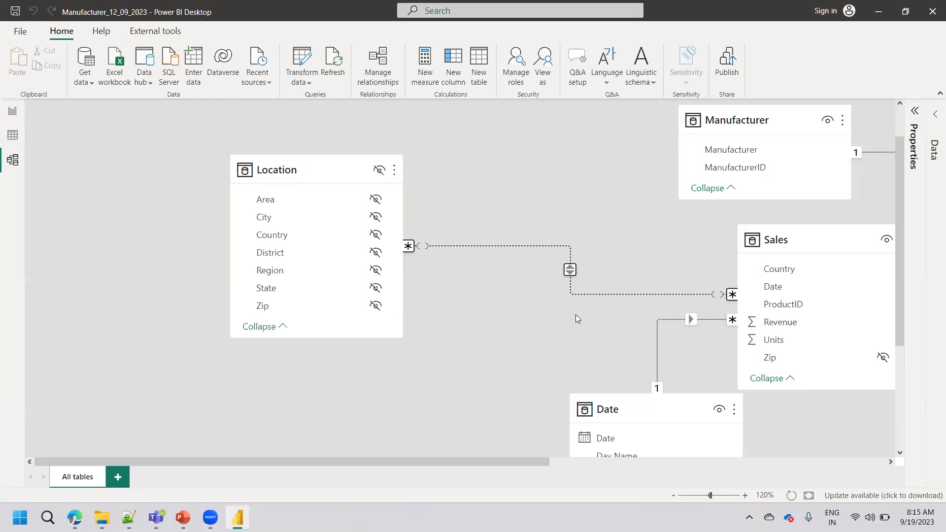
Try to create a new active relationship between Location's Zip and Sales' Zip through the Manage Relationships dialog.
left_click(381, 79)
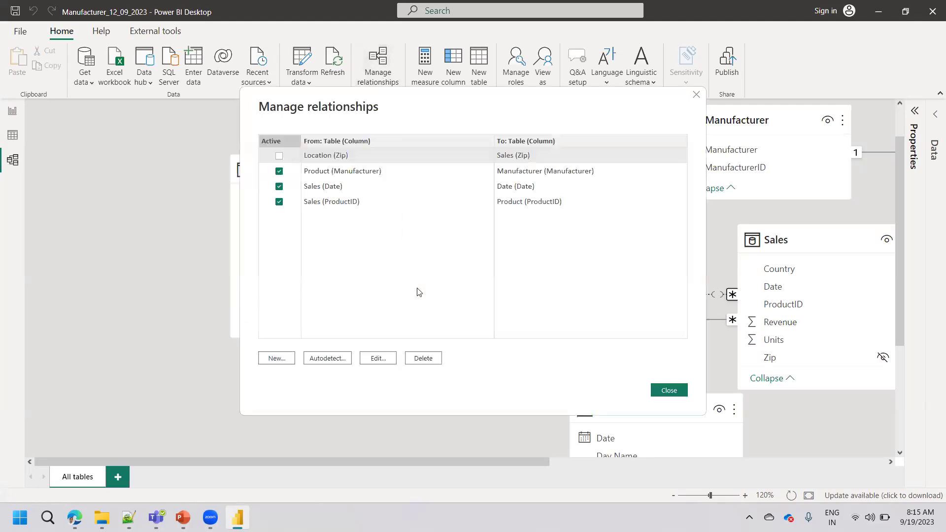
left_click(277, 359)
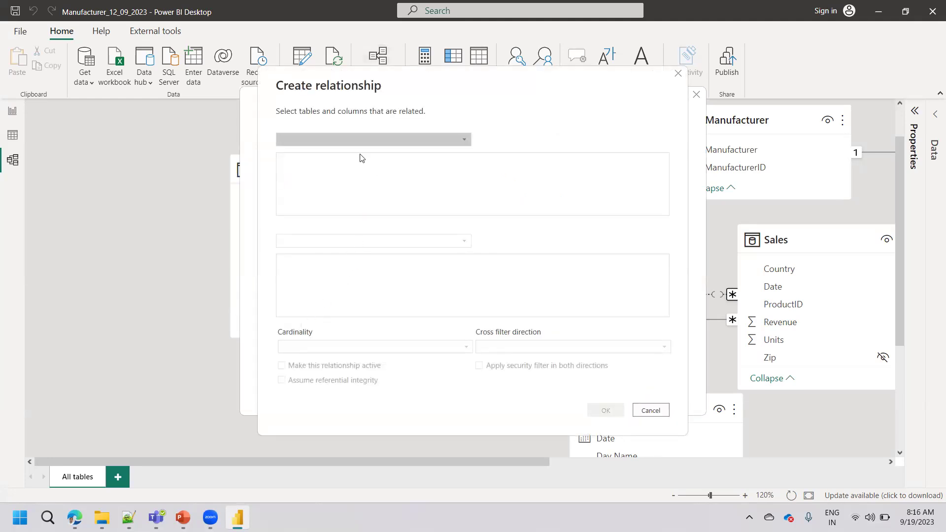
left_click(343, 144)
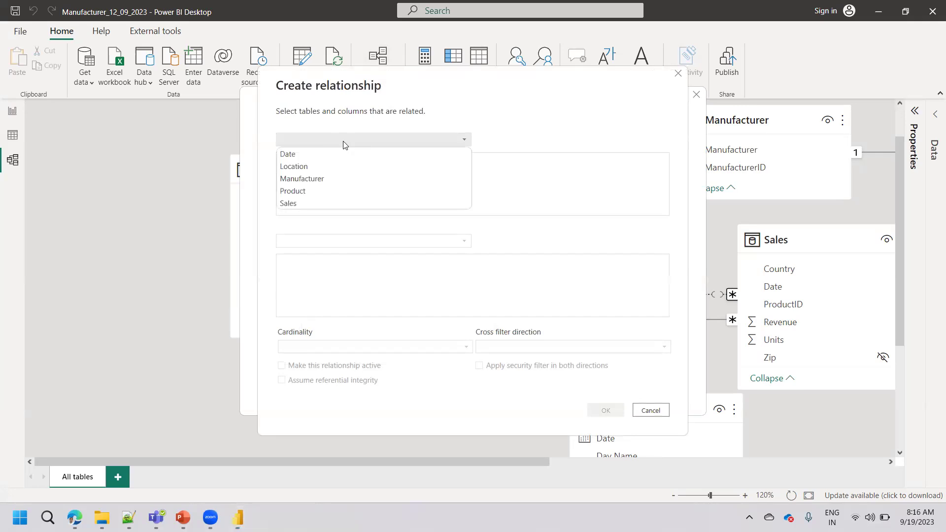
left_click(308, 168)
left_click(304, 241)
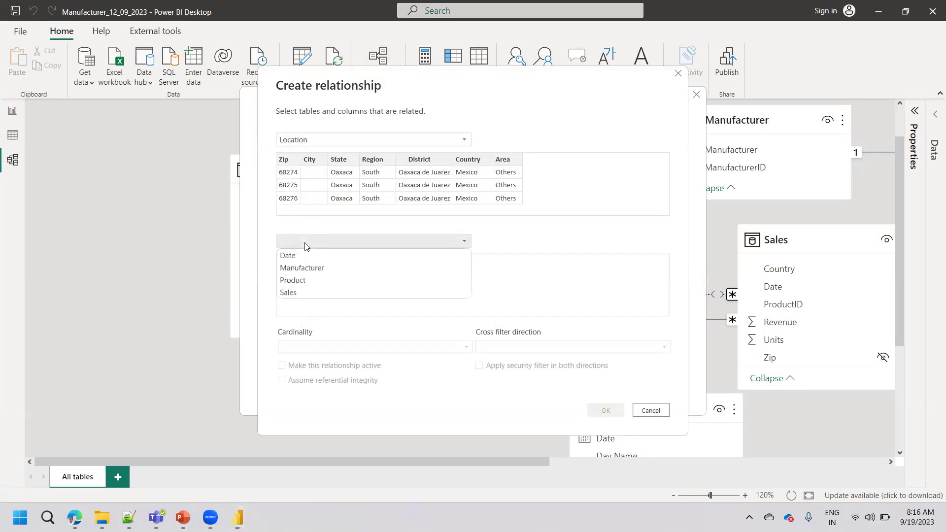
left_click(298, 293)
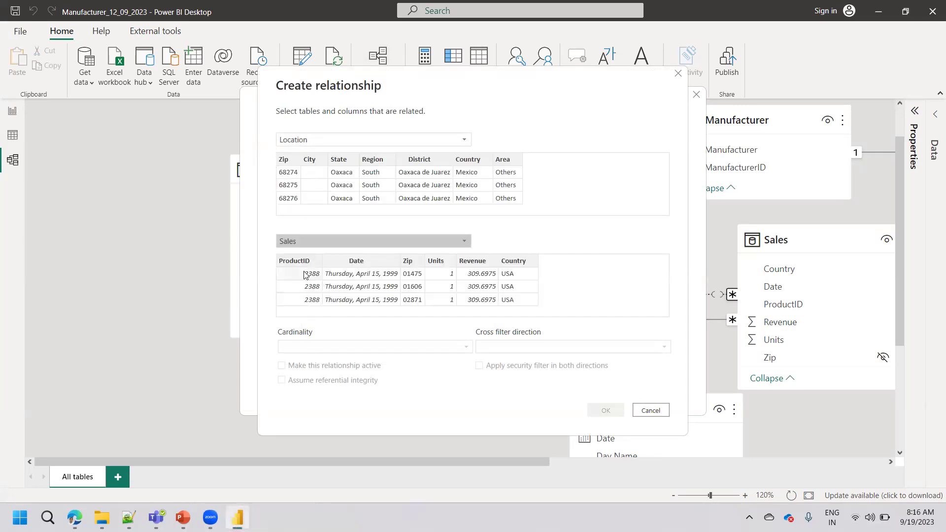
left_click(409, 267)
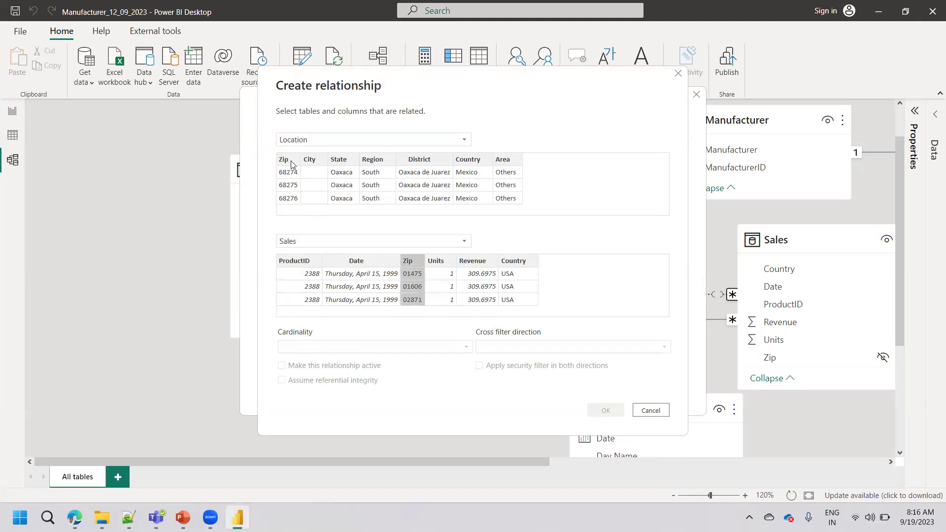
left_click(289, 162)
left_click(303, 370)
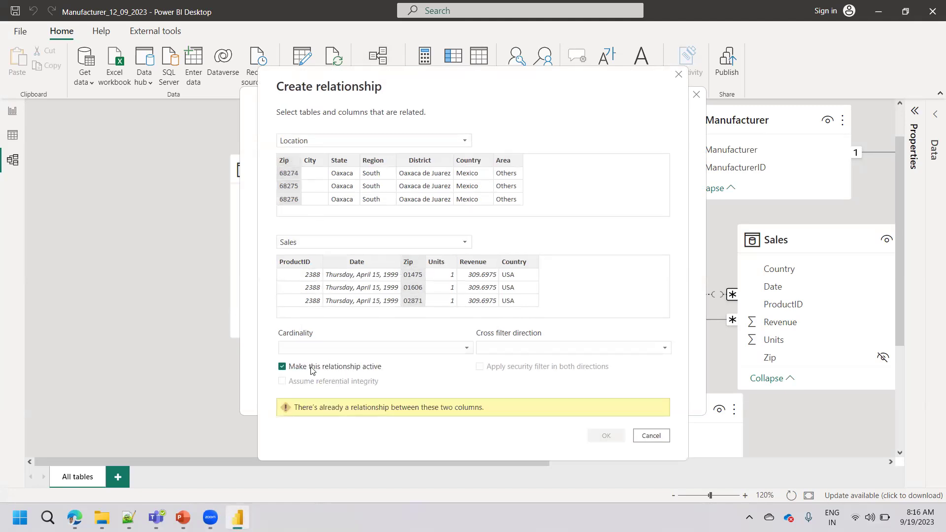
left_click(650, 435)
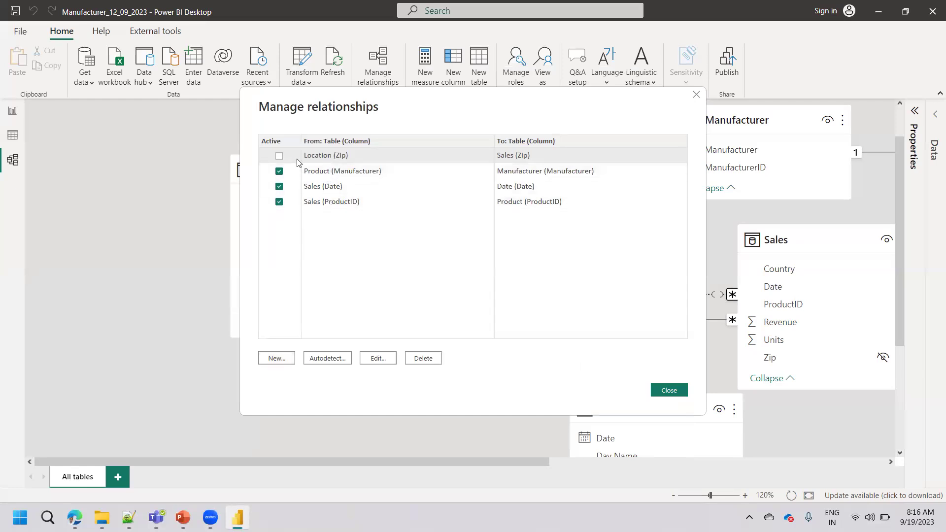
Make the existing Location Zip to Sales Zip relationship active and close the Manage Relationships dialog.
left_click(668, 391)
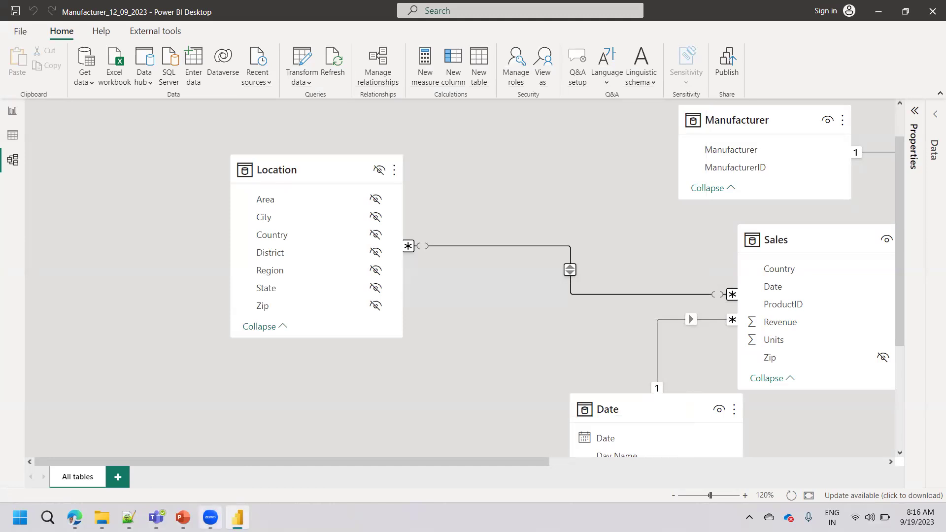
Switch to the Power BI Training Material presentation in PowerPoint to view the Manage Relationships slide.
mouse_move(182, 517)
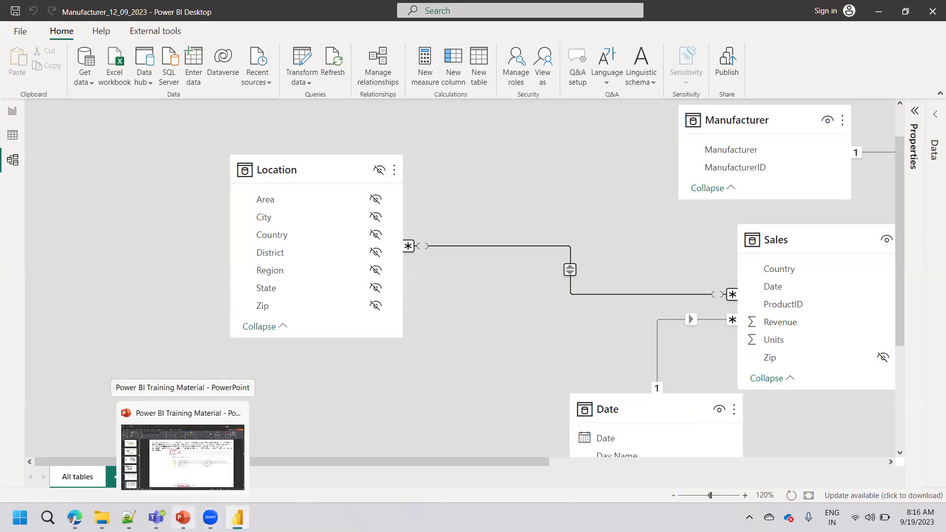
left_click(183, 517)
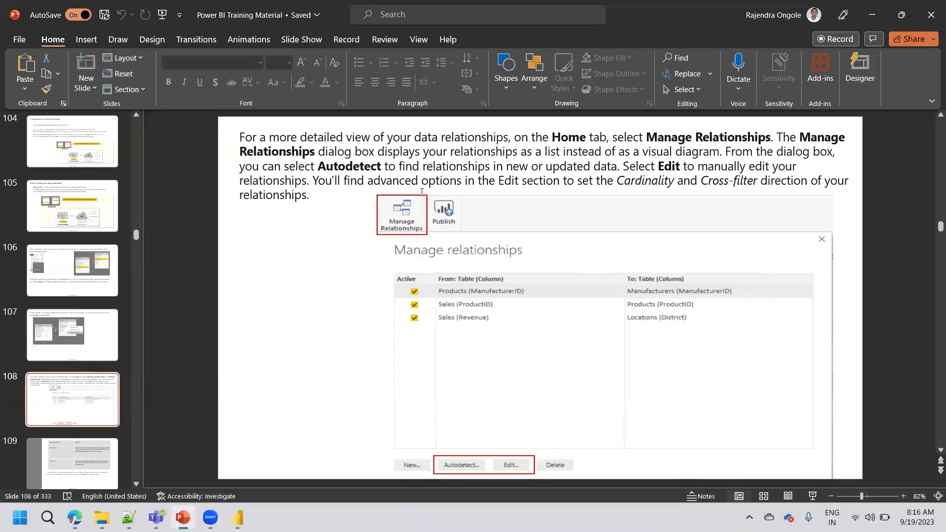